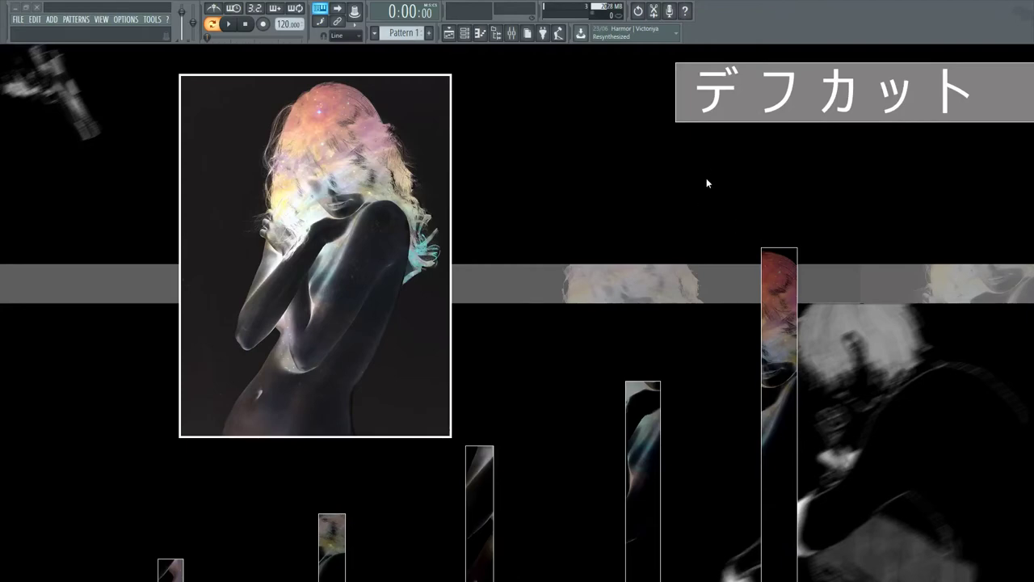
# Open the mixer and move its window to the left.
pyautogui.click(513, 32)
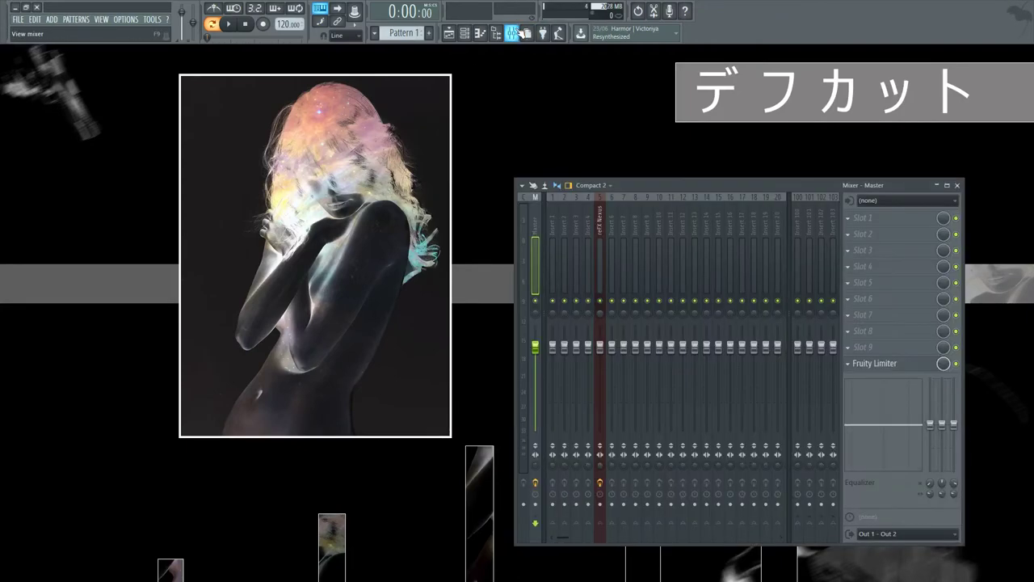
pyautogui.moveTo(646, 189); pyautogui.dragTo(289, 151)
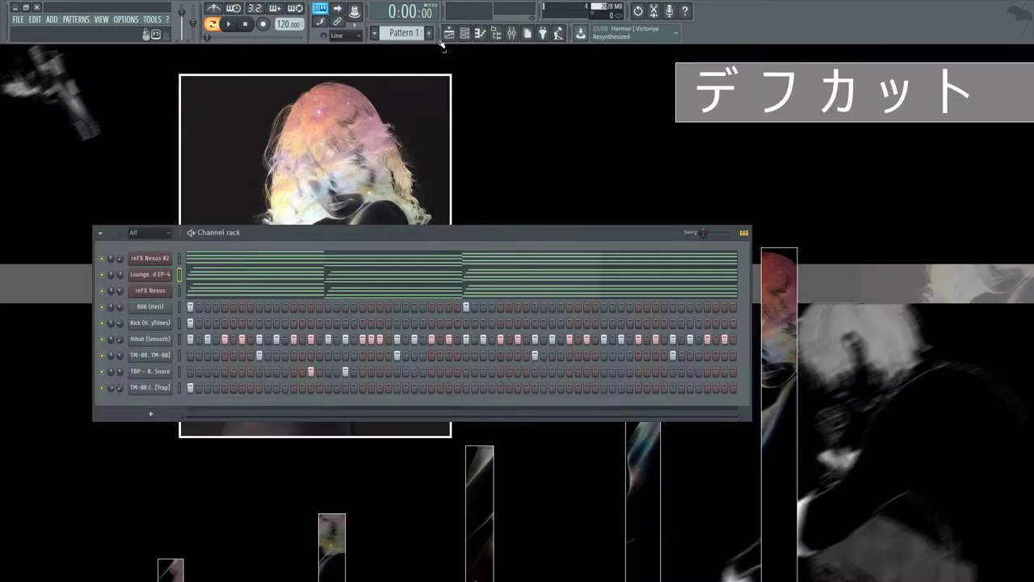
# Play the loop, switch off one lit step in the TBP Snare row, then stop.
pyautogui.moveTo(480, 235); pyautogui.dragTo(789, 192)
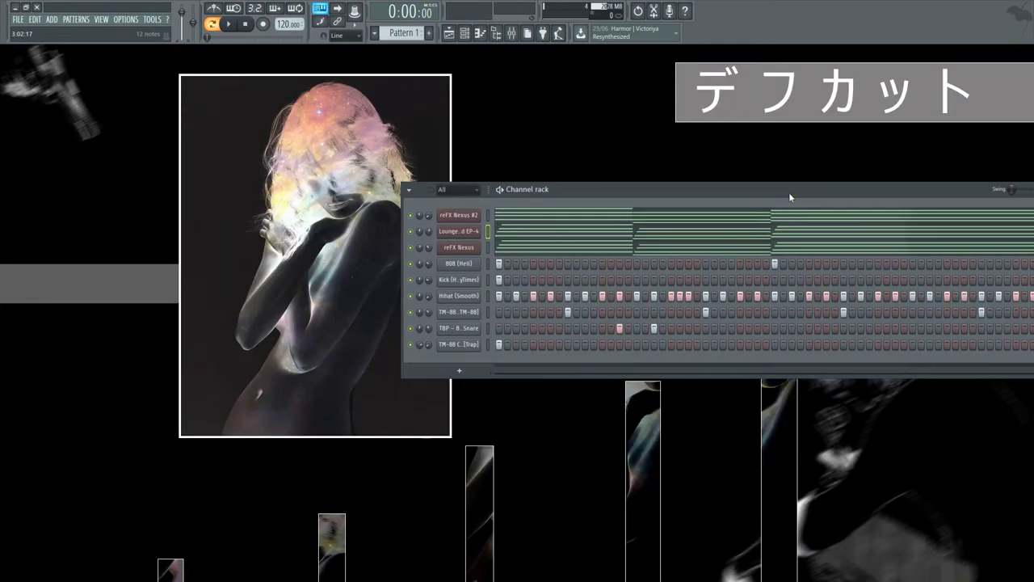
pyautogui.moveTo(699, 188); pyautogui.dragTo(384, 173)
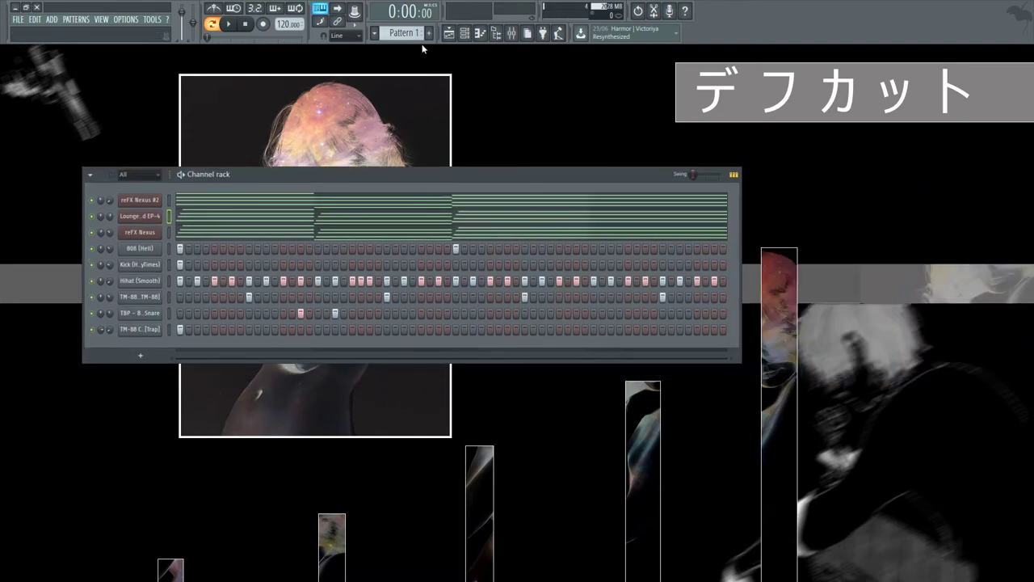
pyautogui.click(229, 24)
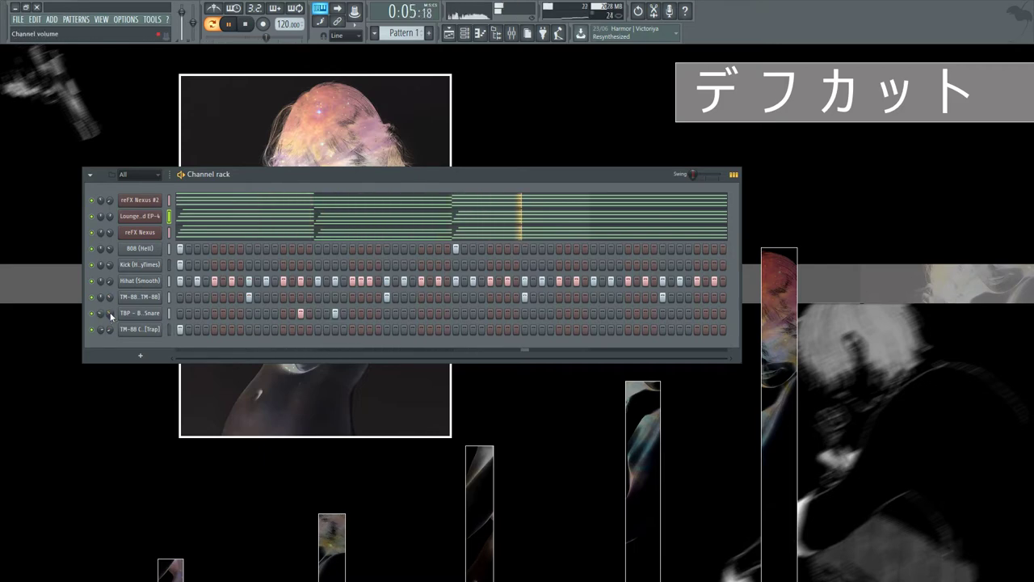
pyautogui.click(169, 313)
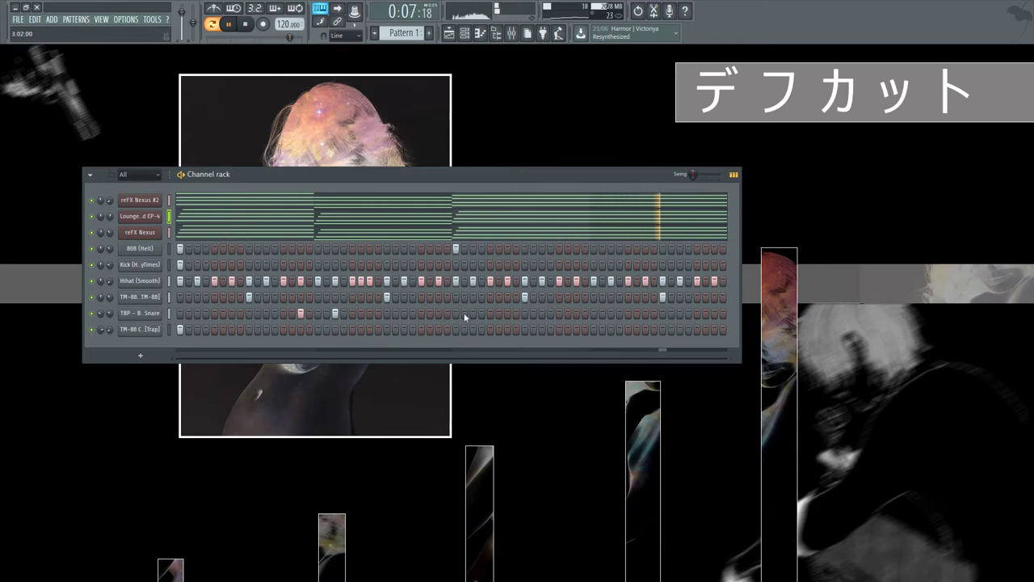
pyautogui.click(334, 313)
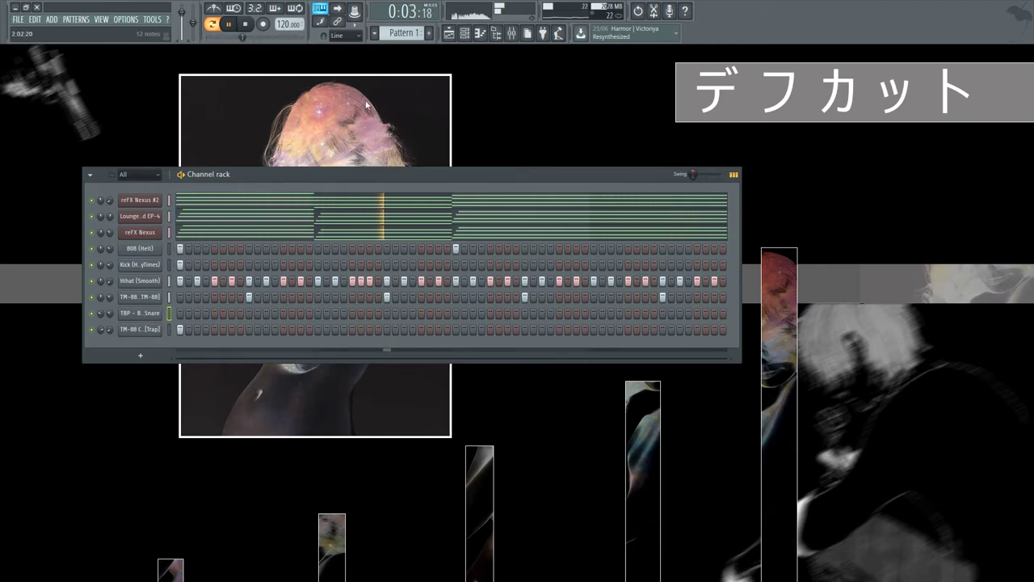
pyautogui.click(246, 25)
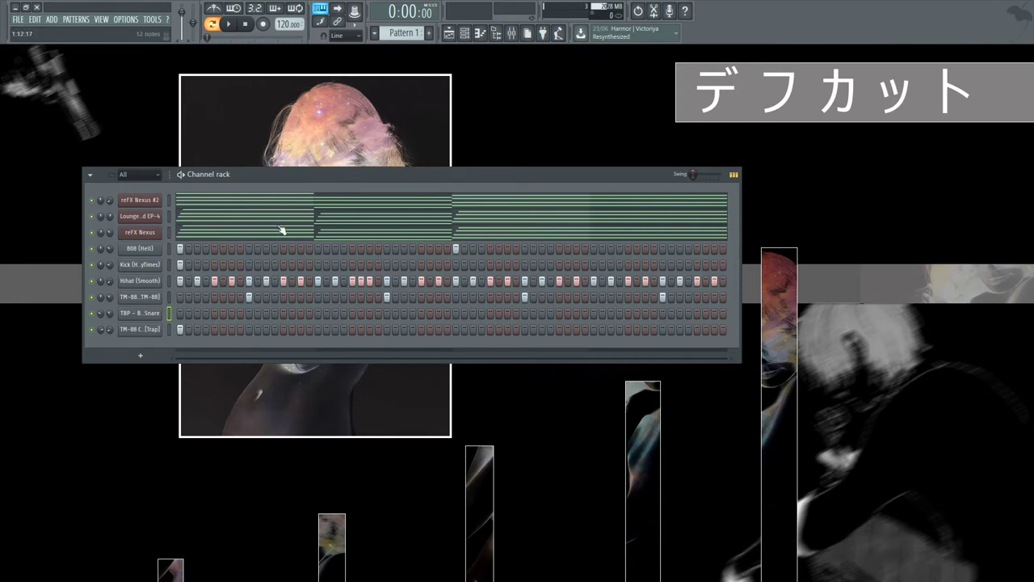
# Rename the Nexus channels to Piano and play the Piano channel's chords in the piano roll.
pyautogui.click(169, 199)
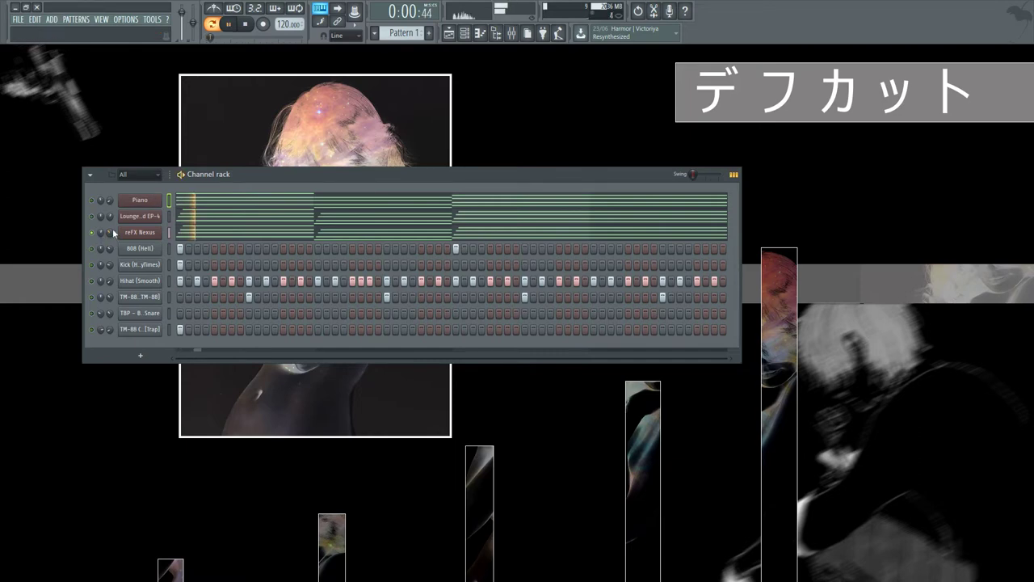
pyautogui.click(141, 233)
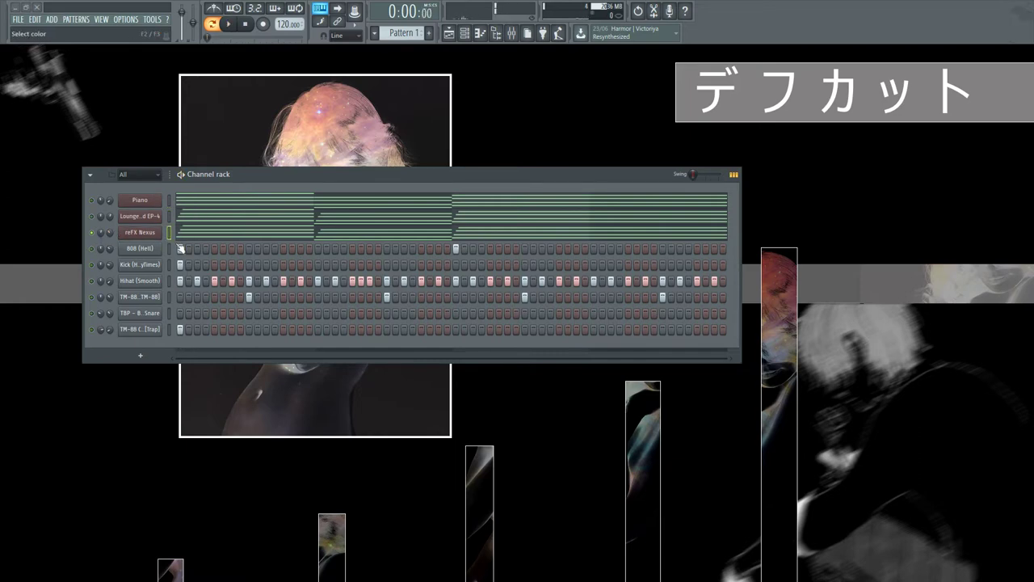
pyautogui.hotkey('ctrl', 'z')
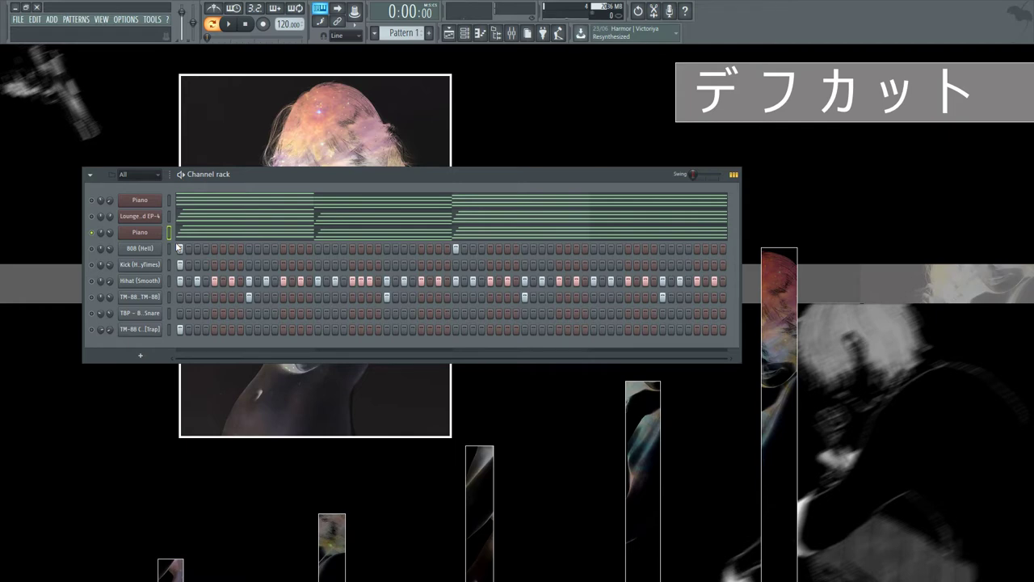
pyautogui.click(210, 234)
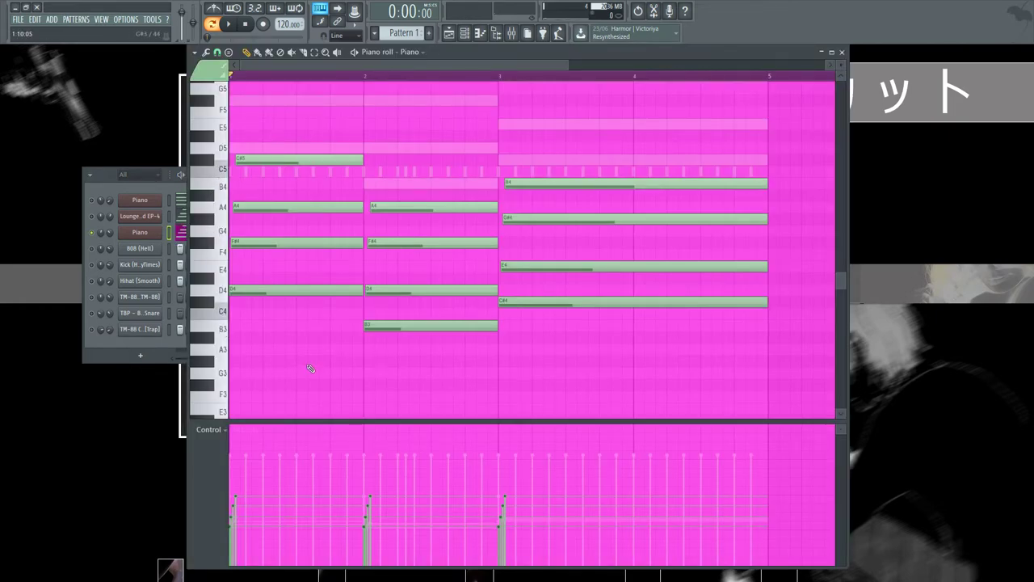
pyautogui.press('space')
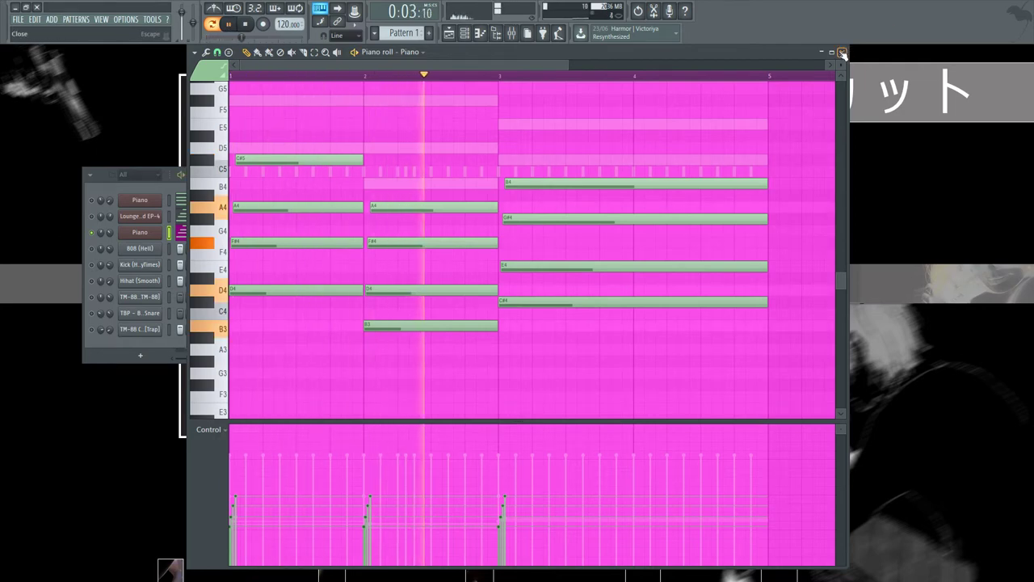
# Close the piano roll, open the Piano channel's Nexus synth and its mixer track while playing.
pyautogui.click(841, 51)
pyautogui.press('space')
pyautogui.click(139, 233)
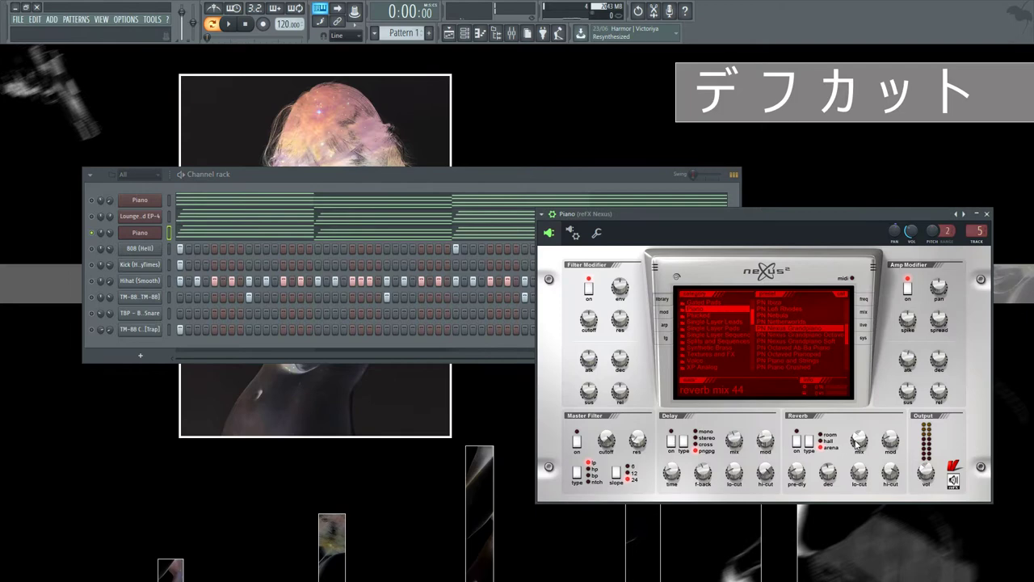
pyautogui.click(512, 32)
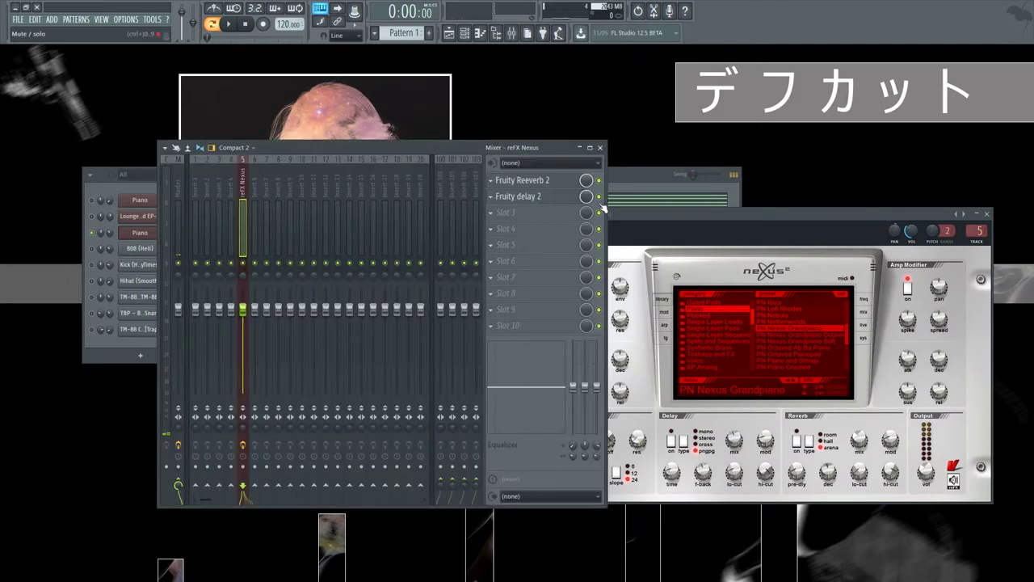
pyautogui.press('space')
pyautogui.moveTo(545, 151); pyautogui.dragTo(677, 167)
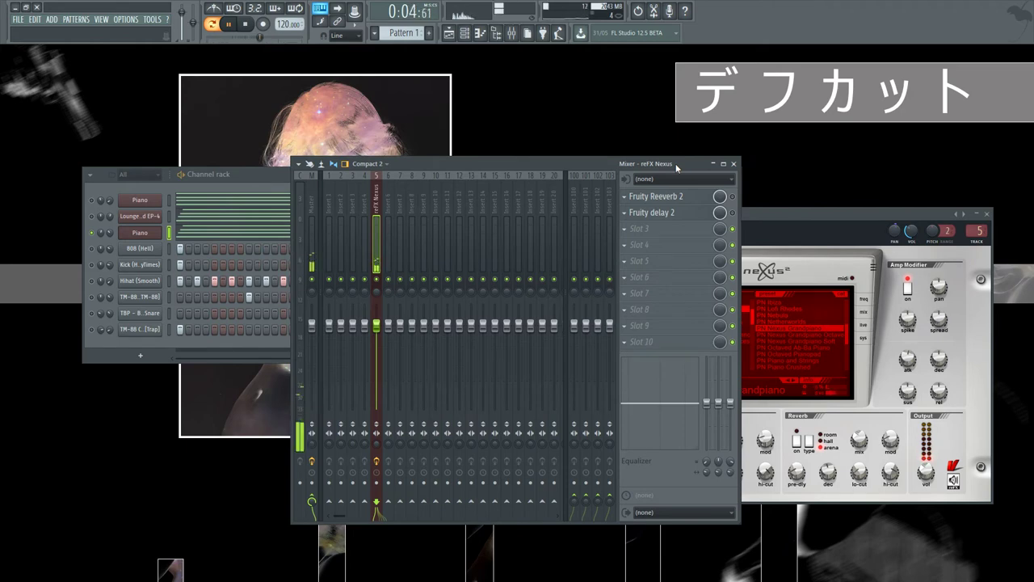
pyautogui.press('space')
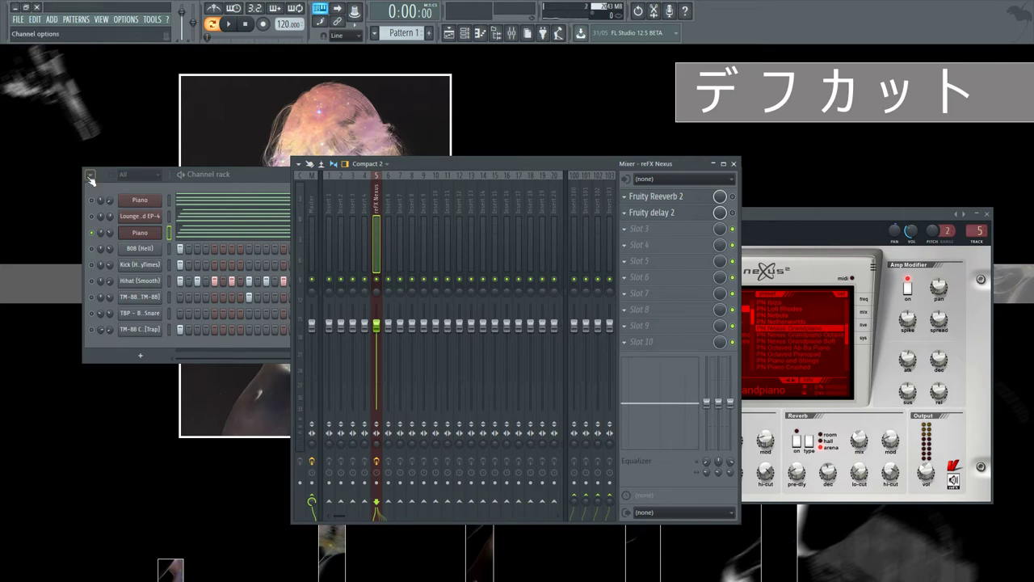
# Close and reopen the Piano channel's Nexus synth window, leaving it closed.
pyautogui.click(144, 234)
pyautogui.click(145, 237)
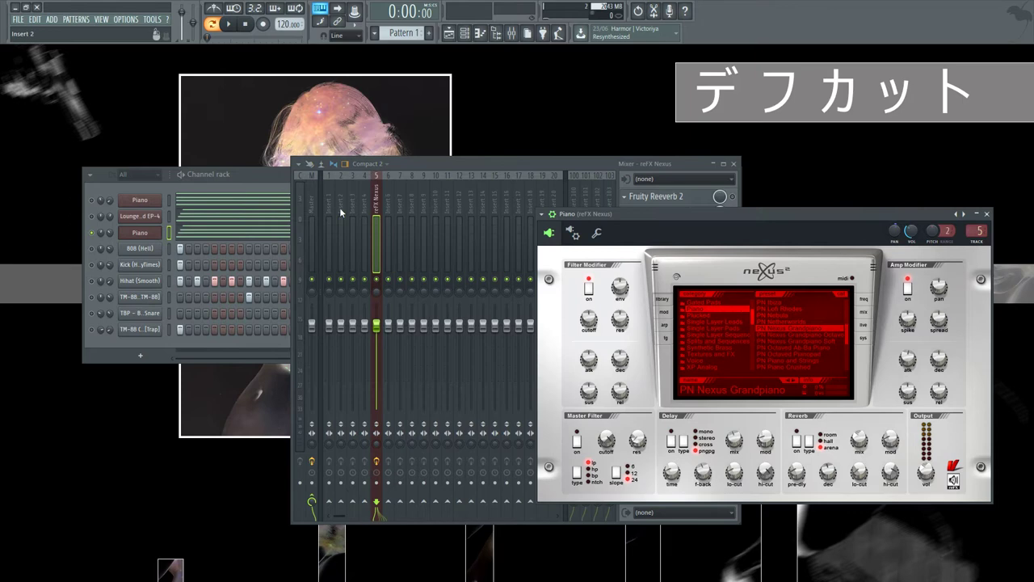
pyautogui.click(986, 214)
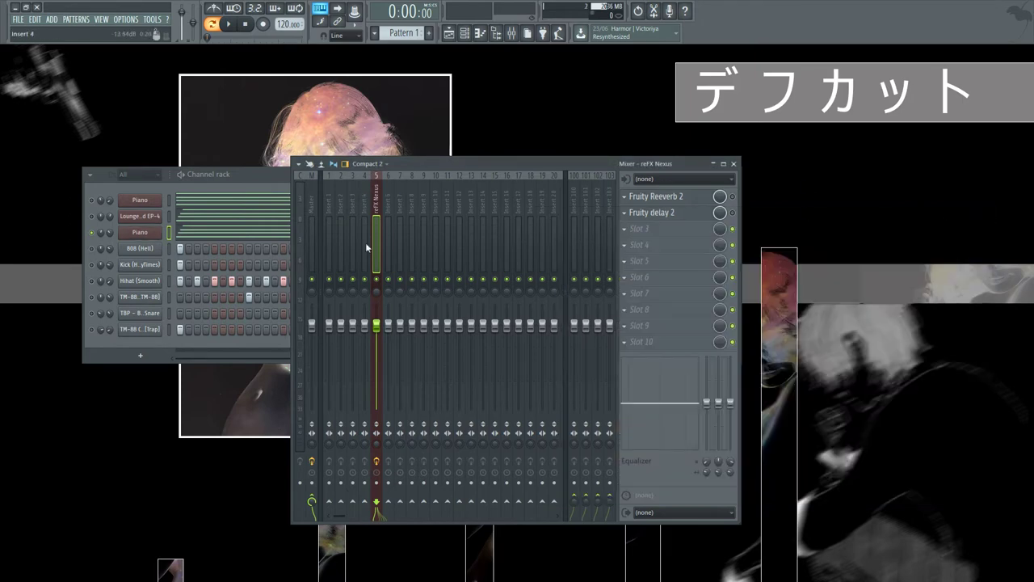
pyautogui.click(145, 234)
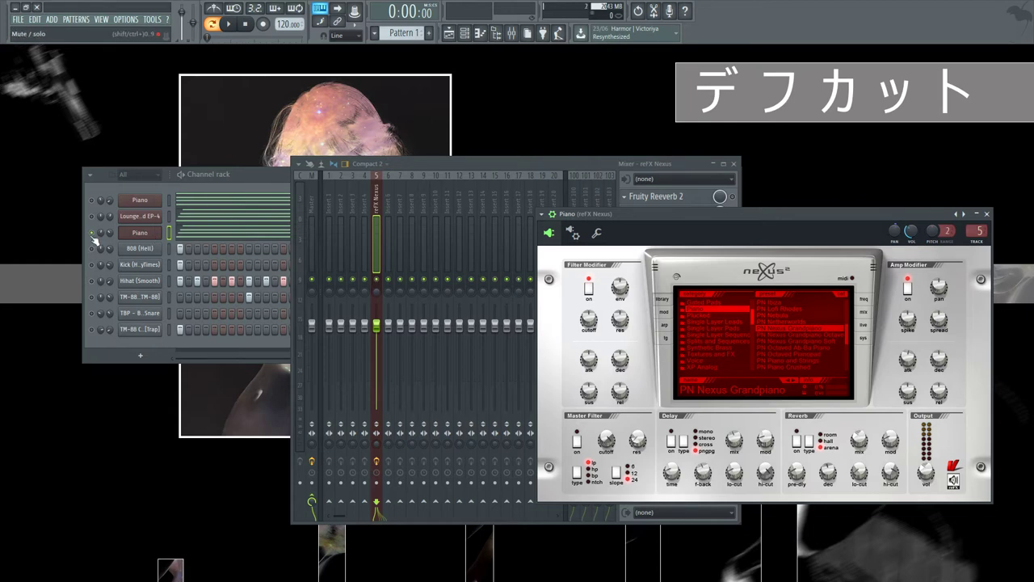
pyautogui.click(142, 234)
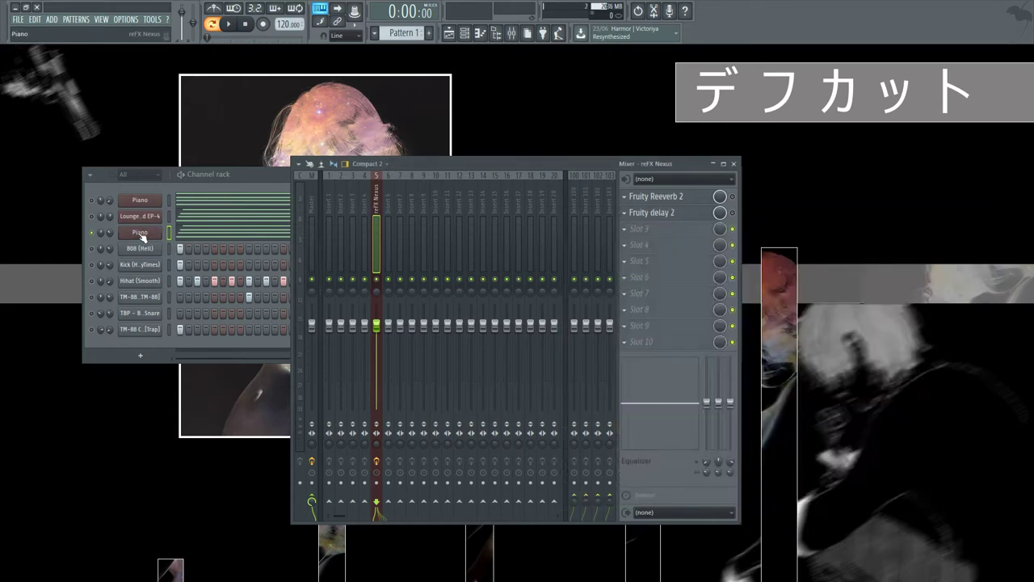
# Set the Nexus Piano channel's mixer TRACK to 6, named Piano, and close the synth window.
pyautogui.click(142, 234)
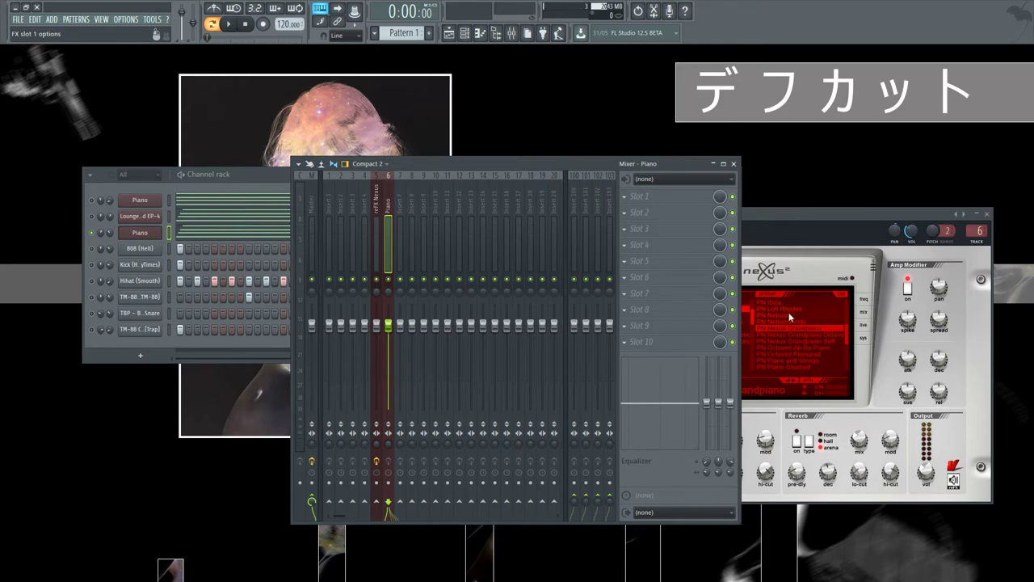
pyautogui.click(927, 247)
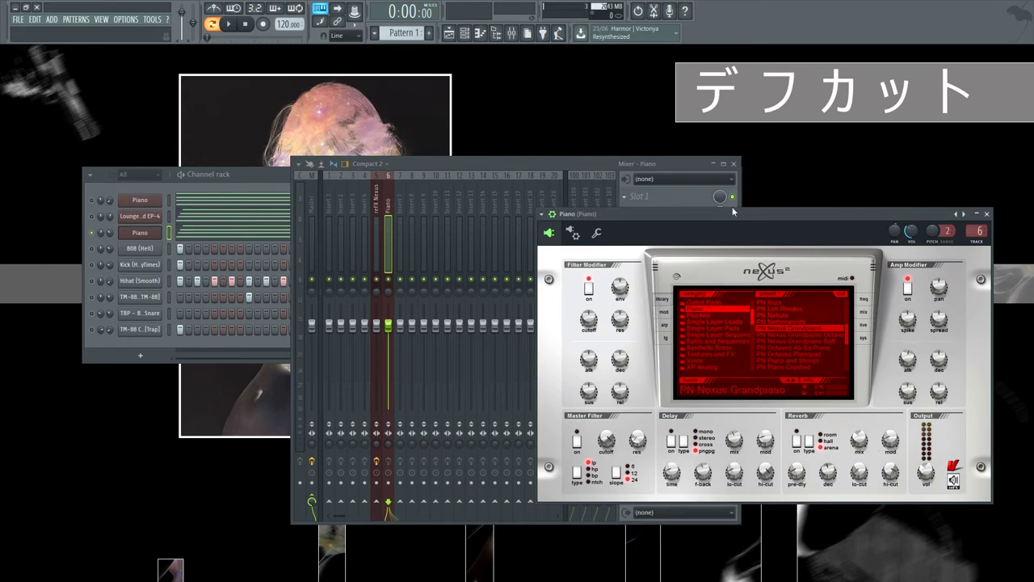
pyautogui.moveTo(732, 212); pyautogui.dragTo(751, 198)
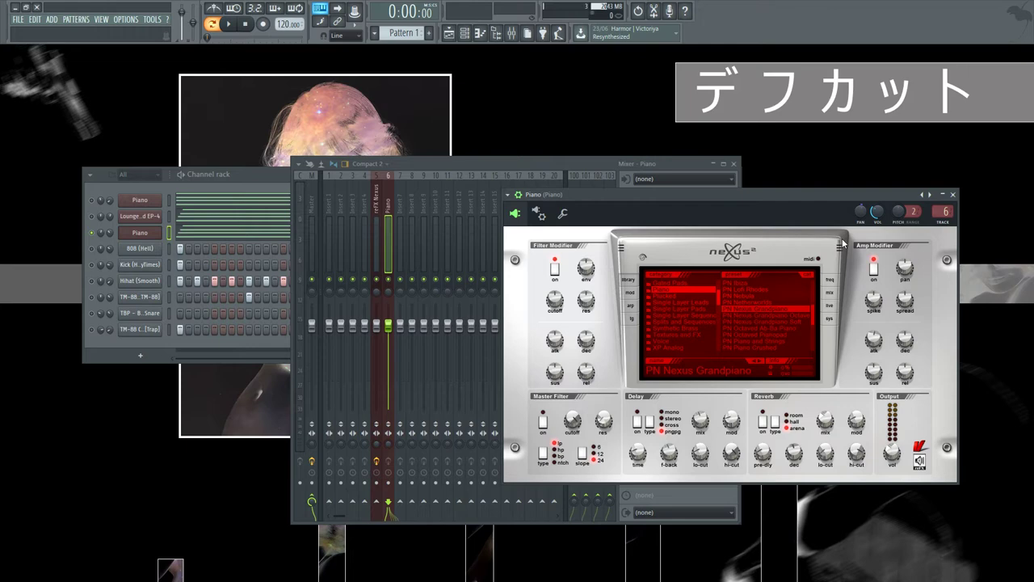
pyautogui.click(953, 195)
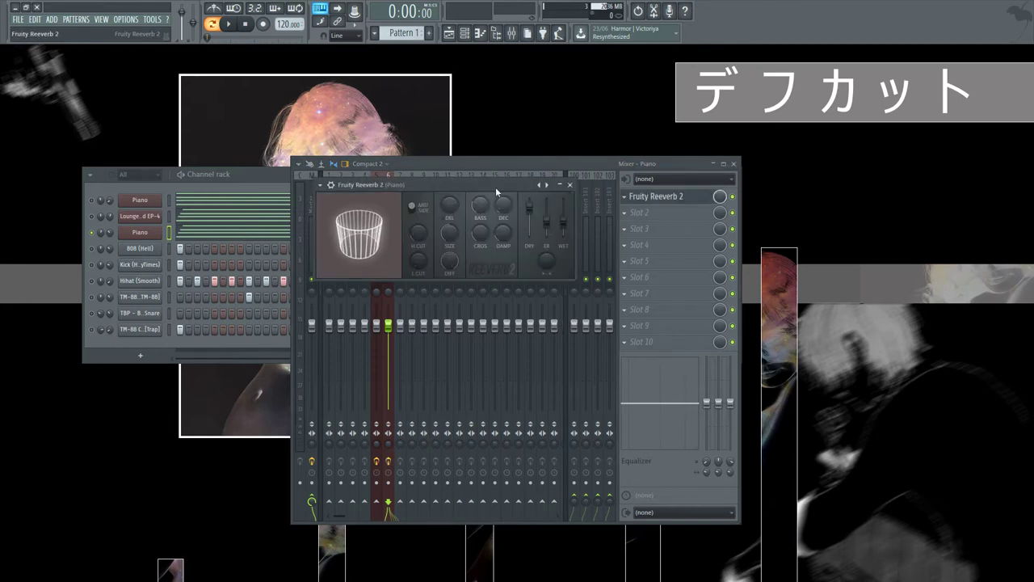
# Load Fruity Reeverb 2 into mixer track 6's first slot and audition the piano loop.
pyautogui.moveTo(497, 171); pyautogui.dragTo(298, 374)
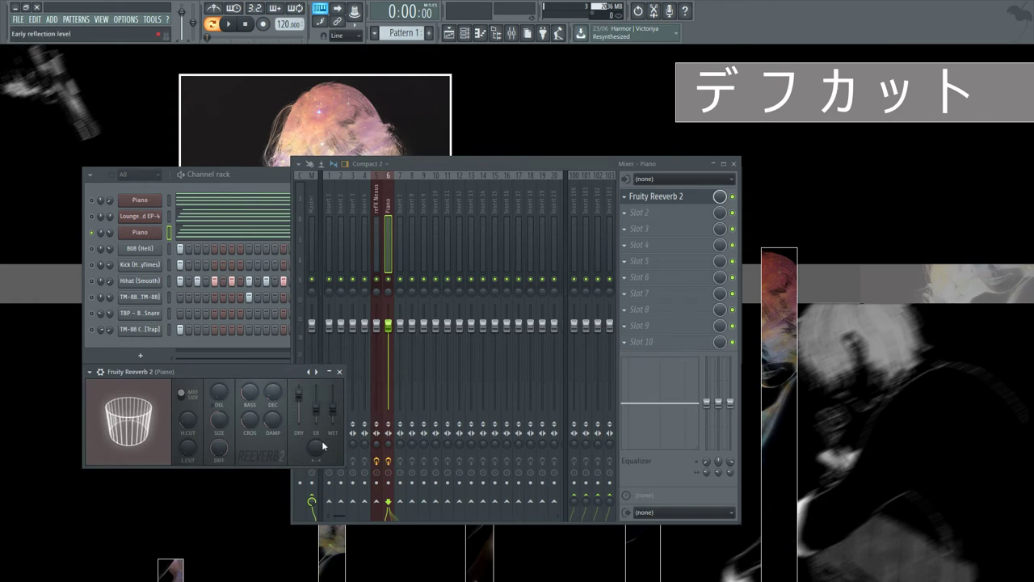
pyautogui.moveTo(480, 169); pyautogui.dragTo(535, 108)
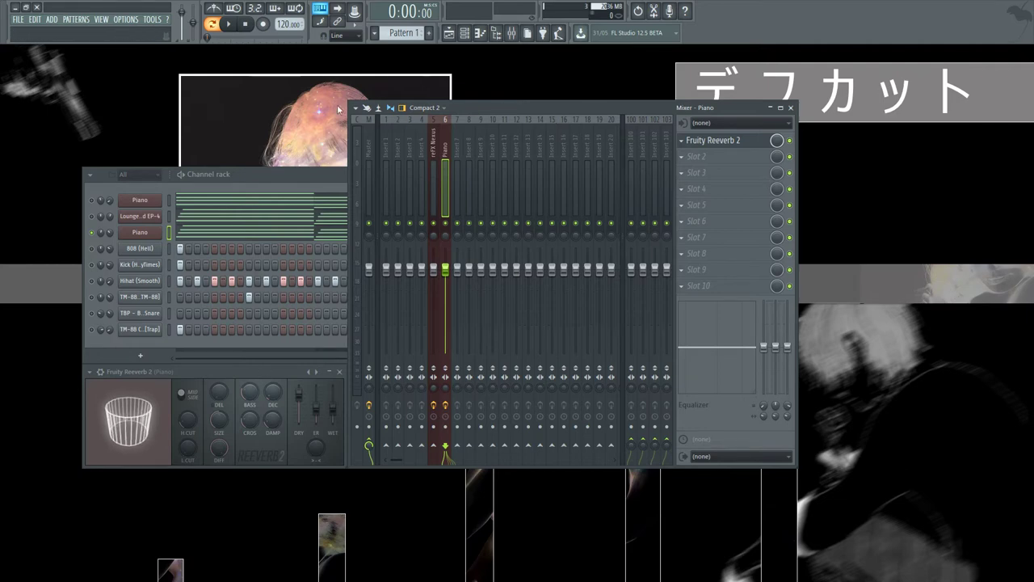
pyautogui.moveTo(349, 102); pyautogui.dragTo(451, 120)
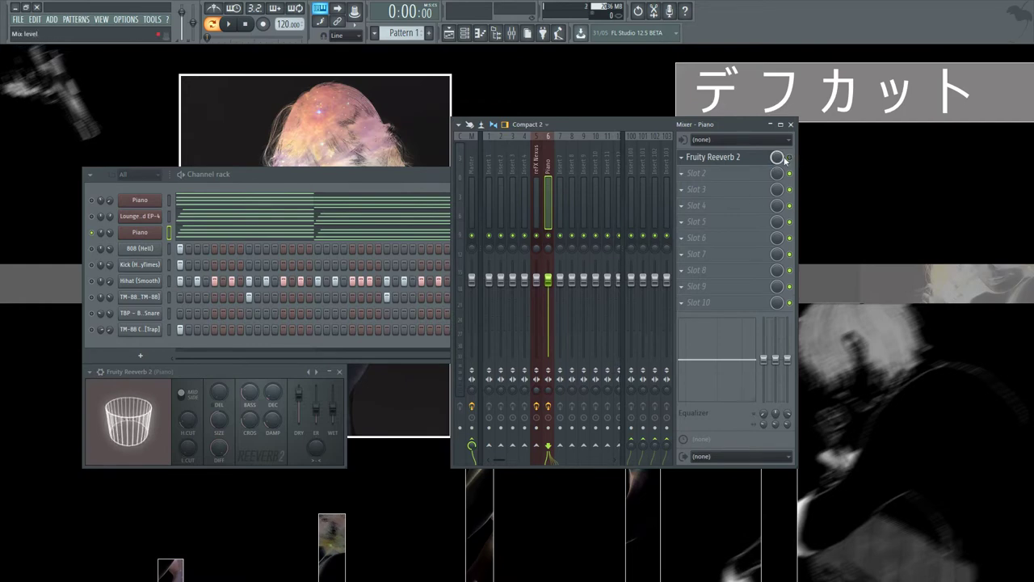
pyautogui.press('space')
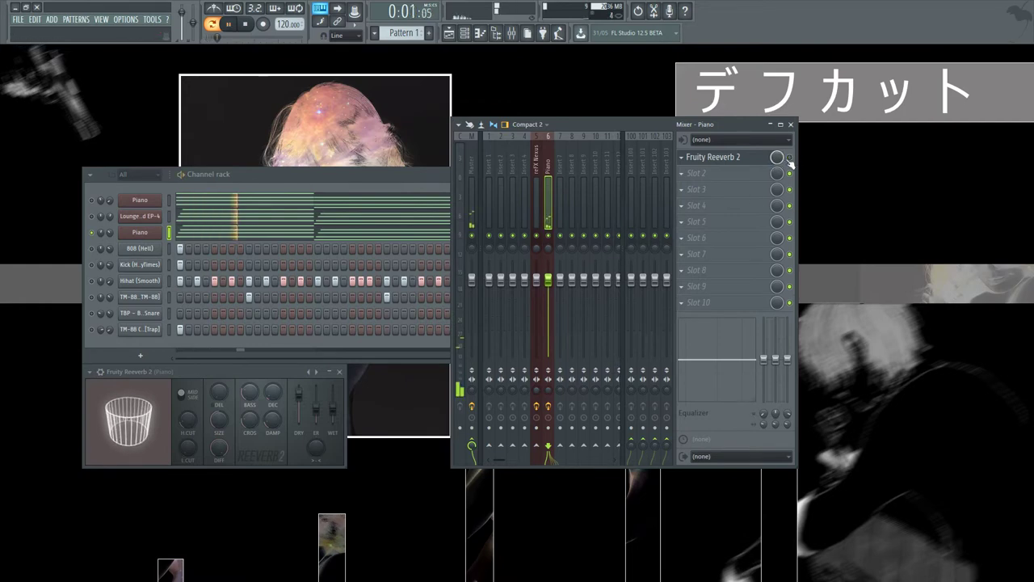
pyautogui.press('space')
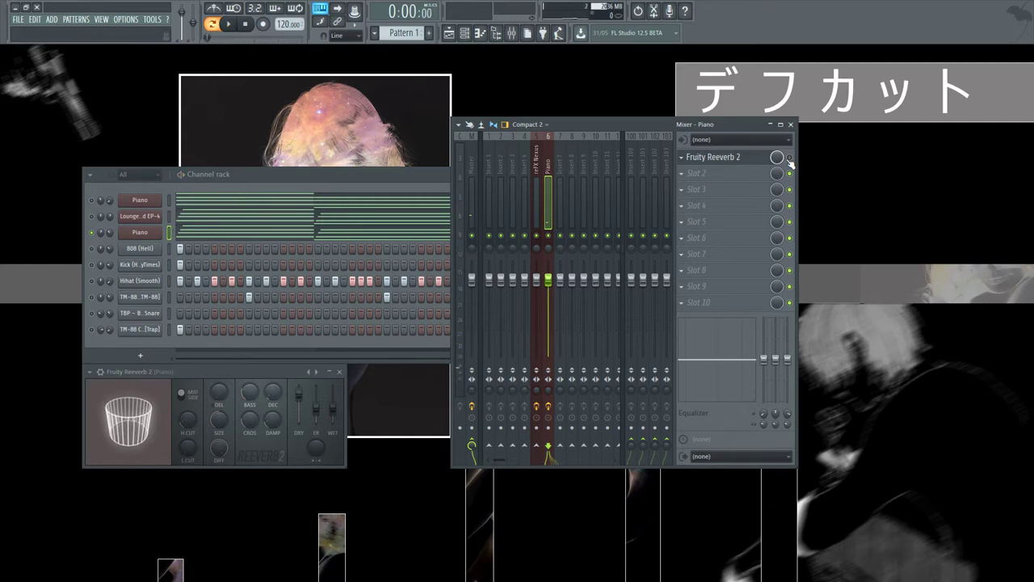
pyautogui.press('space')
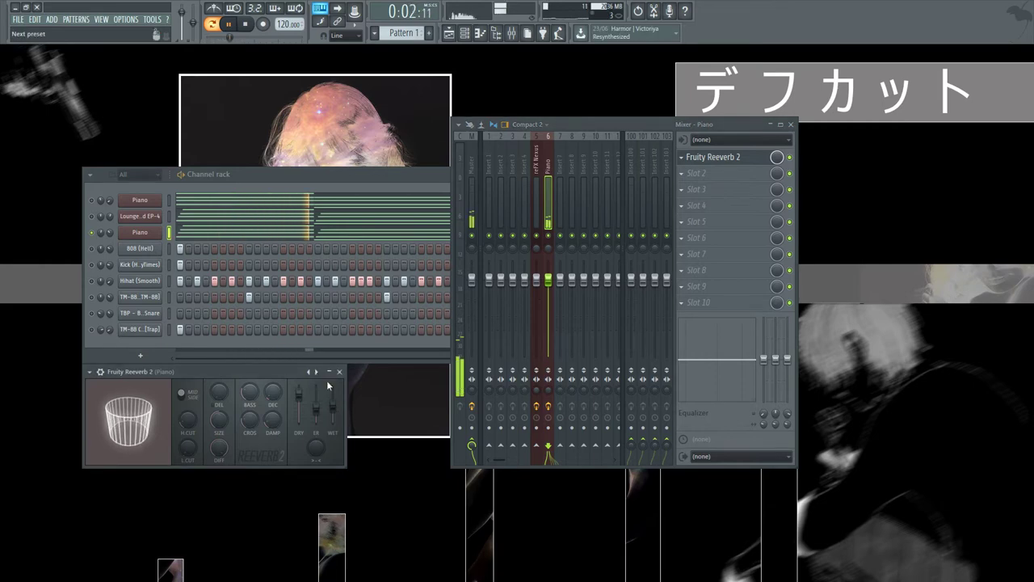
pyautogui.press('space')
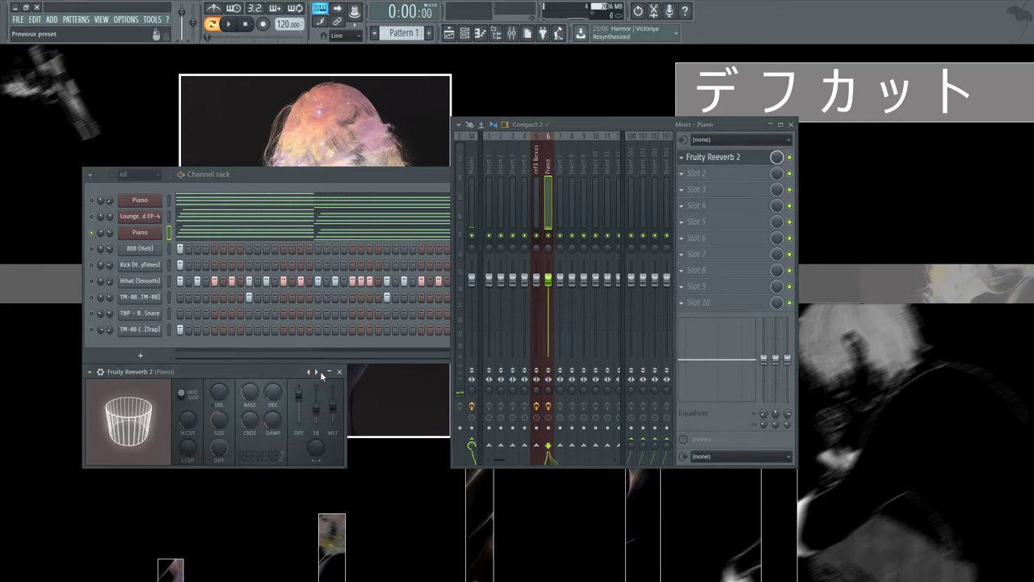
# Raise the reverb SIZE to 78 and settle WET at 67% while playing, then close it.
pyautogui.moveTo(337, 410); pyautogui.dragTo(336, 421)
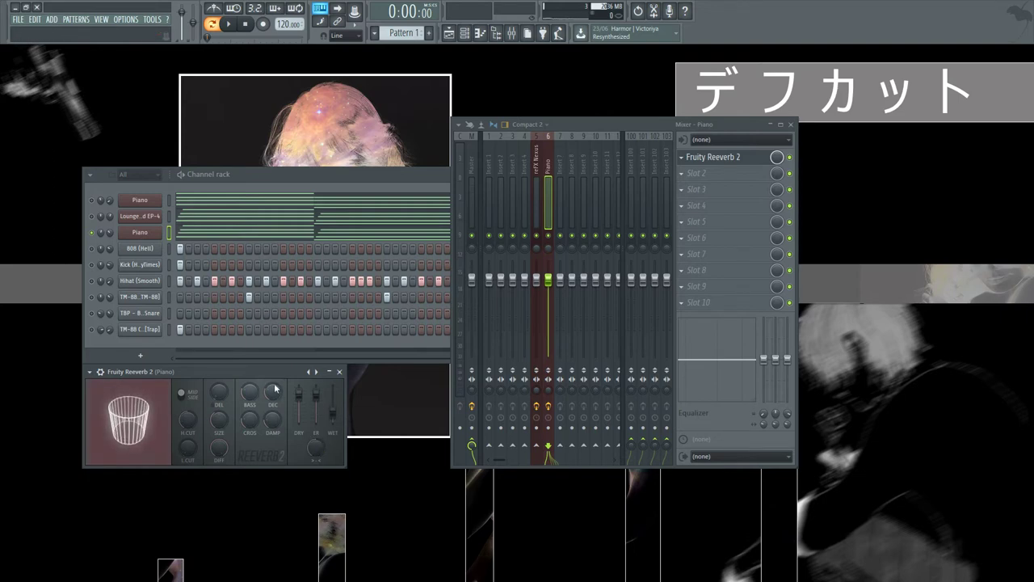
pyautogui.moveTo(219, 419); pyautogui.dragTo(219, 399)
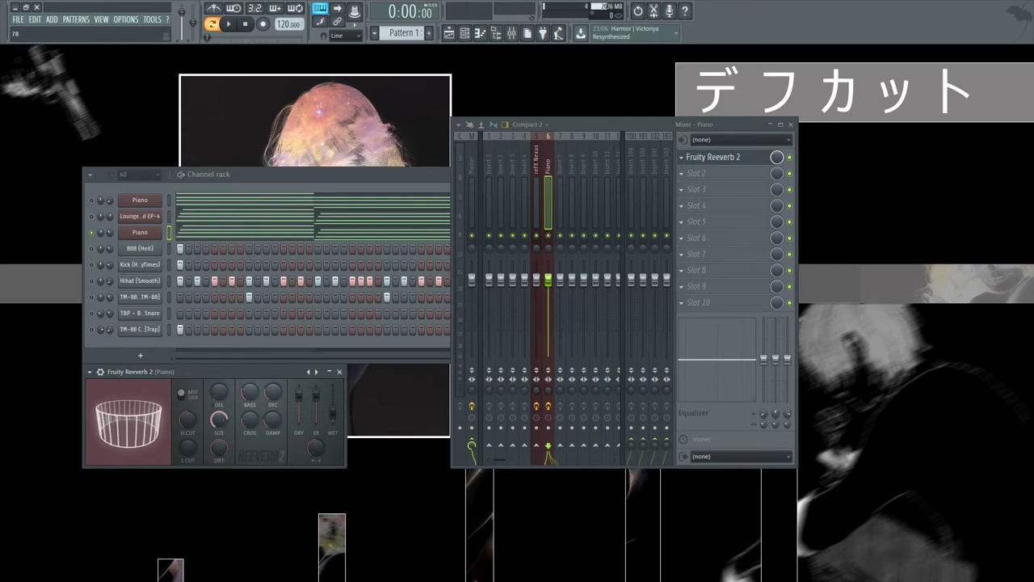
pyautogui.press('space')
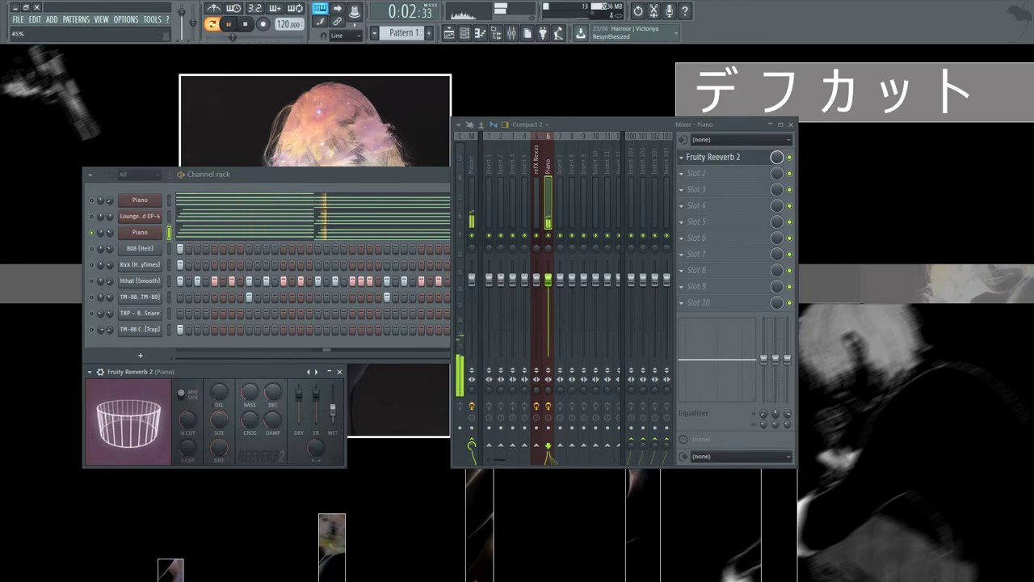
pyautogui.press('space')
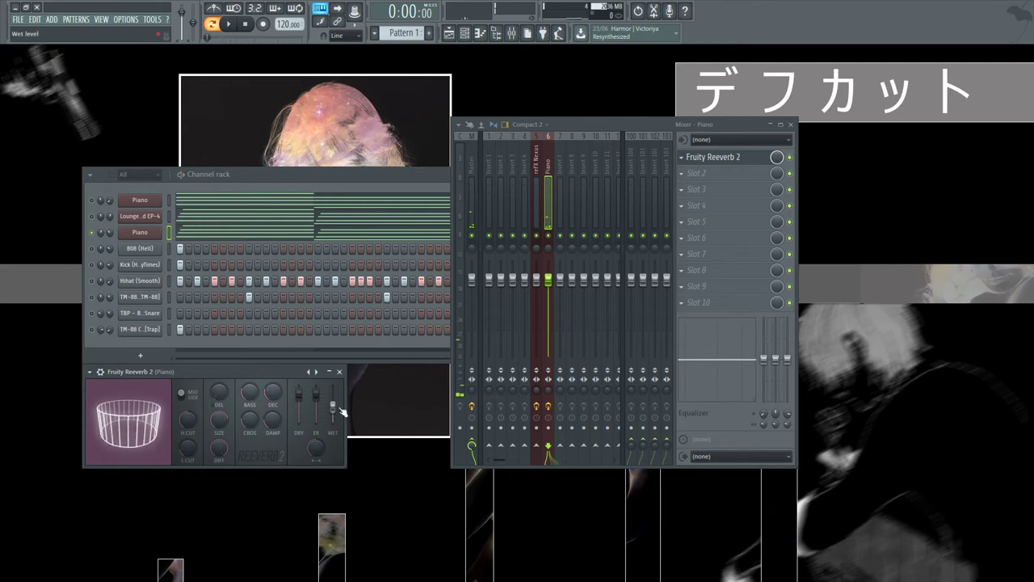
pyautogui.press('space')
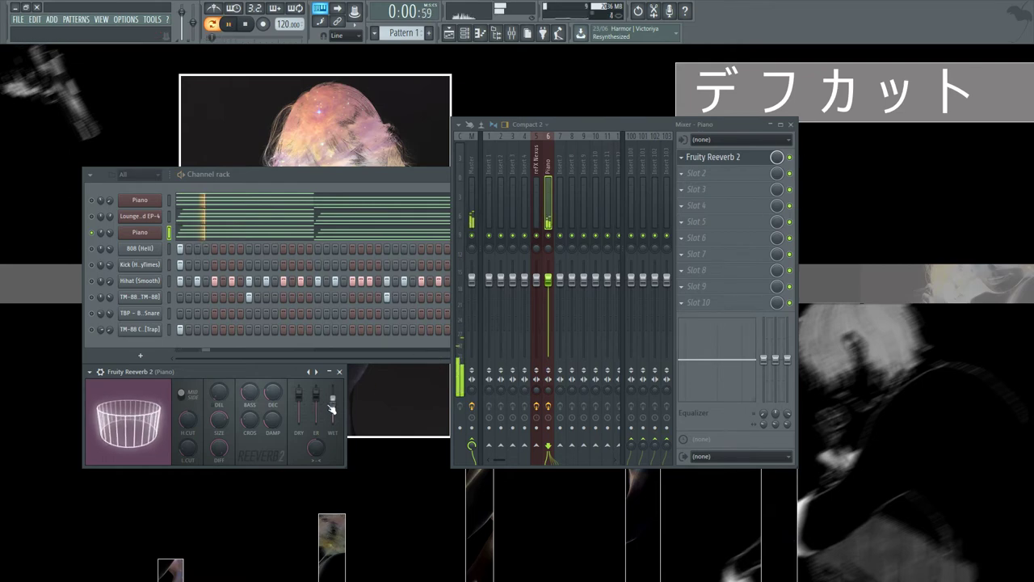
pyautogui.moveTo(331, 408); pyautogui.dragTo(335, 396)
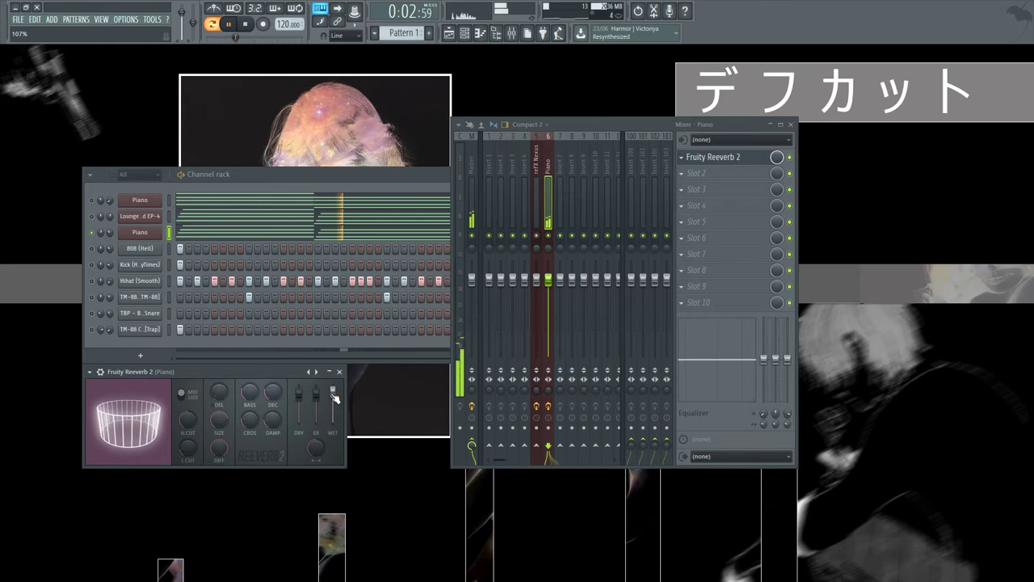
pyautogui.moveTo(334, 396); pyautogui.dragTo(334, 403)
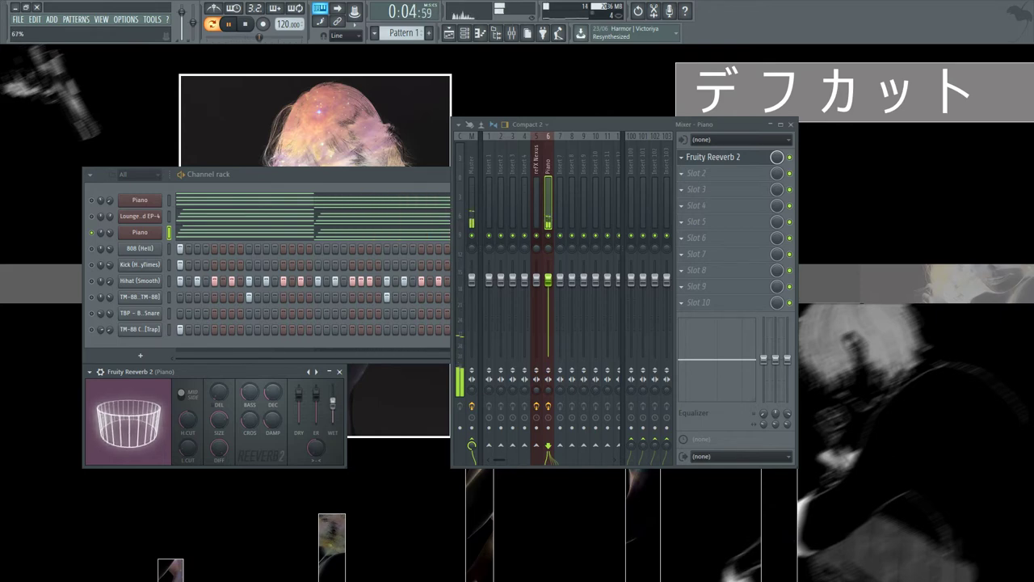
pyautogui.click(339, 372)
pyautogui.press('space')
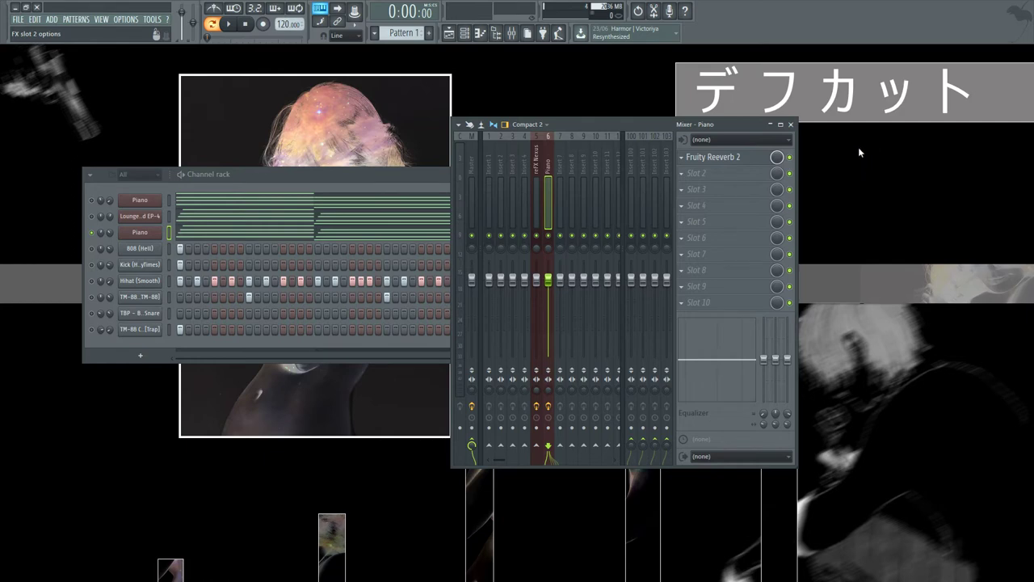
# Switch Fruity delay 2's feedback mode to PPONG in the Piano track's second slot.
pyautogui.moveTo(239, 207); pyautogui.dragTo(353, 245)
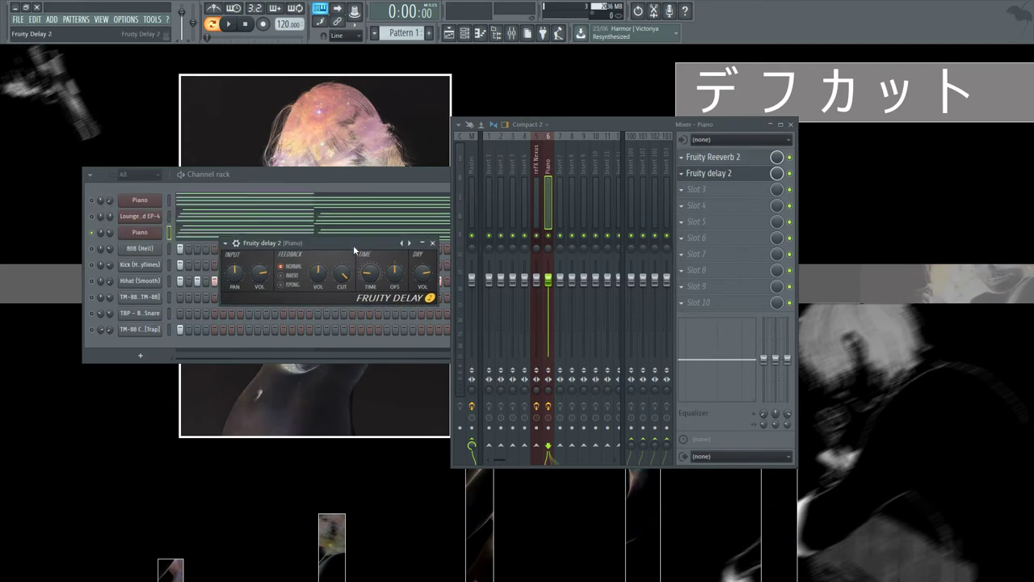
pyautogui.click(290, 285)
pyautogui.moveTo(319, 245); pyautogui.dragTo(325, 379)
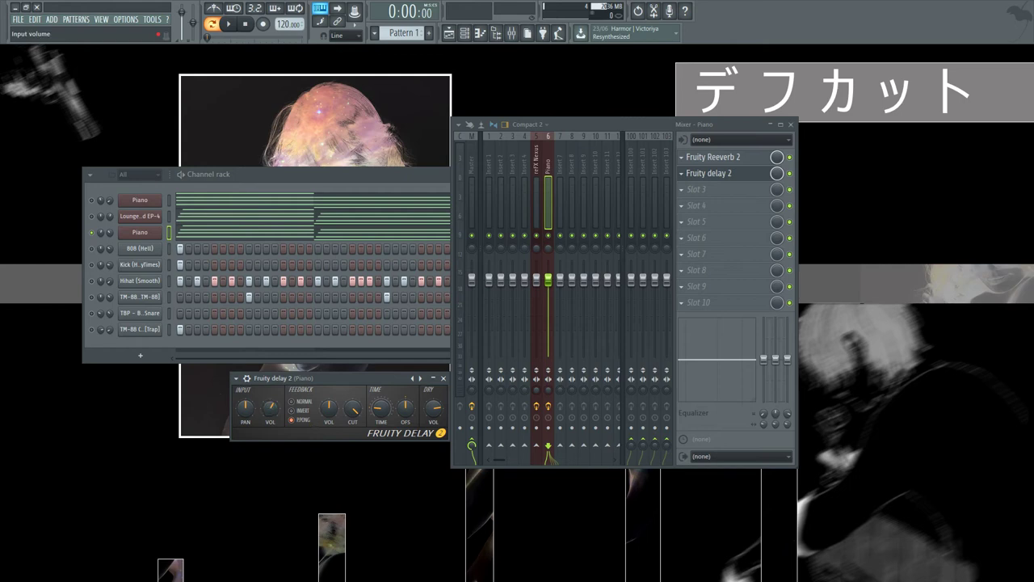
pyautogui.moveTo(366, 376); pyautogui.dragTo(298, 383)
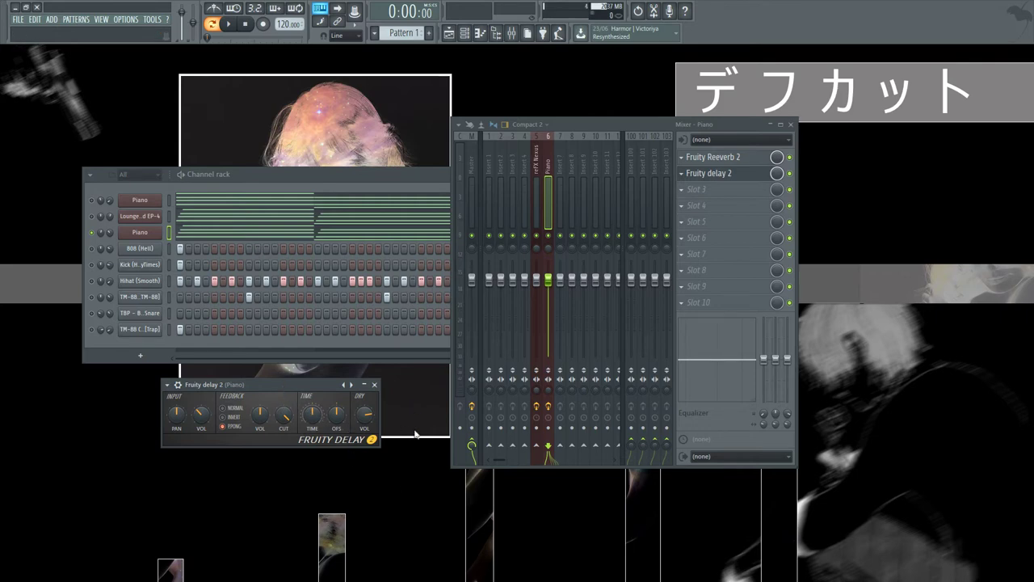
# Audition the loop with the ping-pong delay, then close the delay window.
pyautogui.press('space')
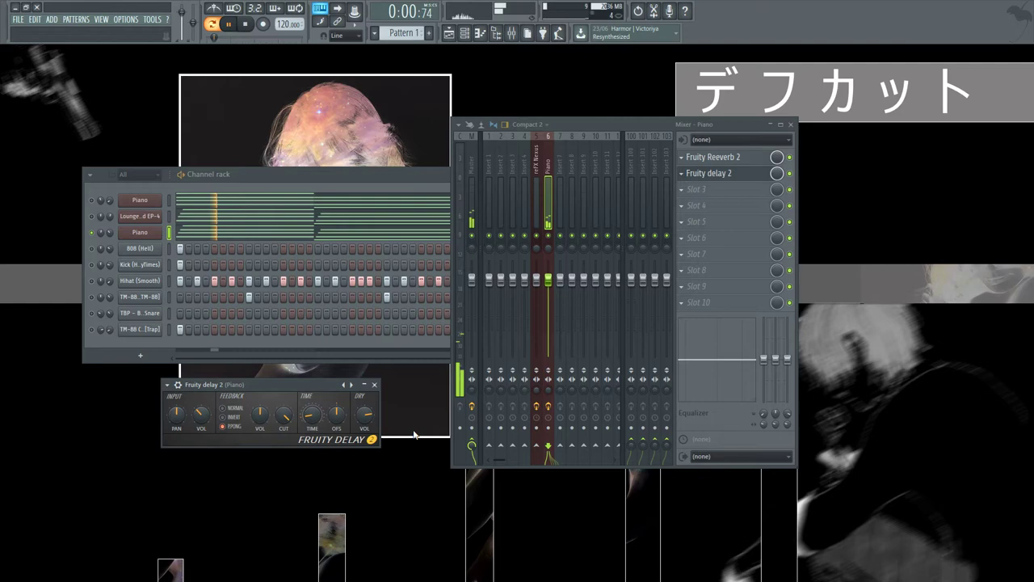
pyautogui.press('space')
pyautogui.press('space')
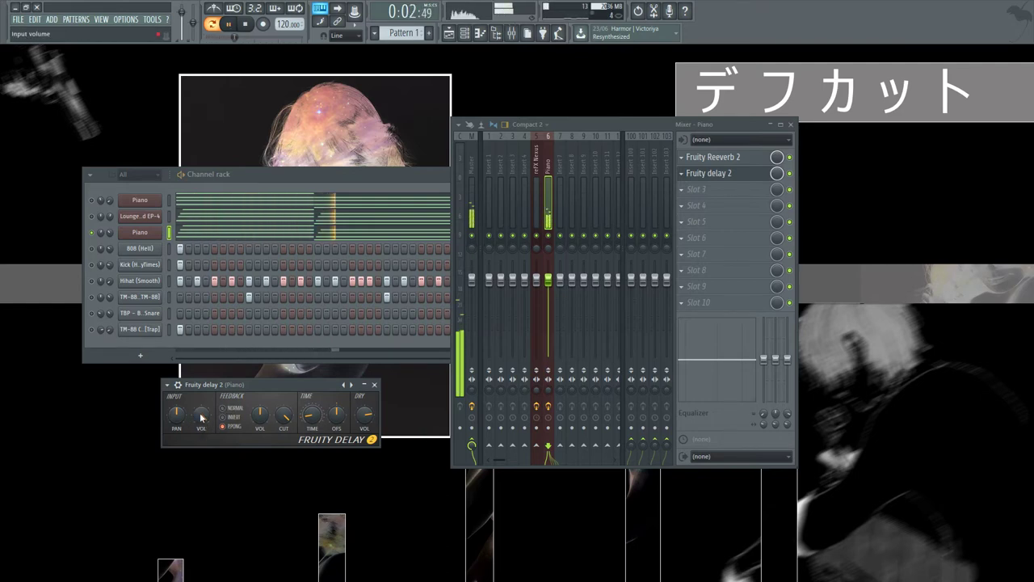
pyautogui.press('space')
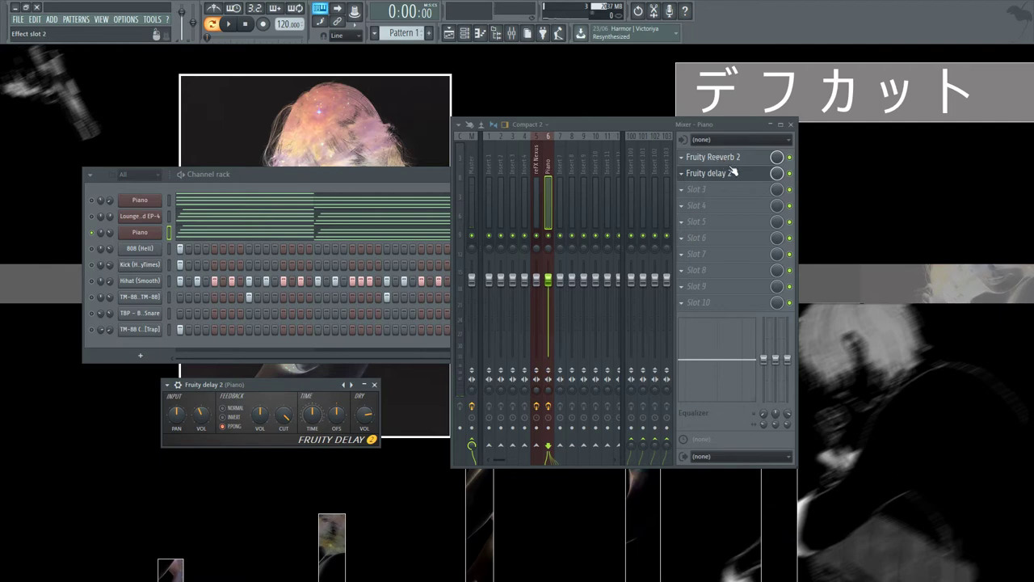
pyautogui.press('space')
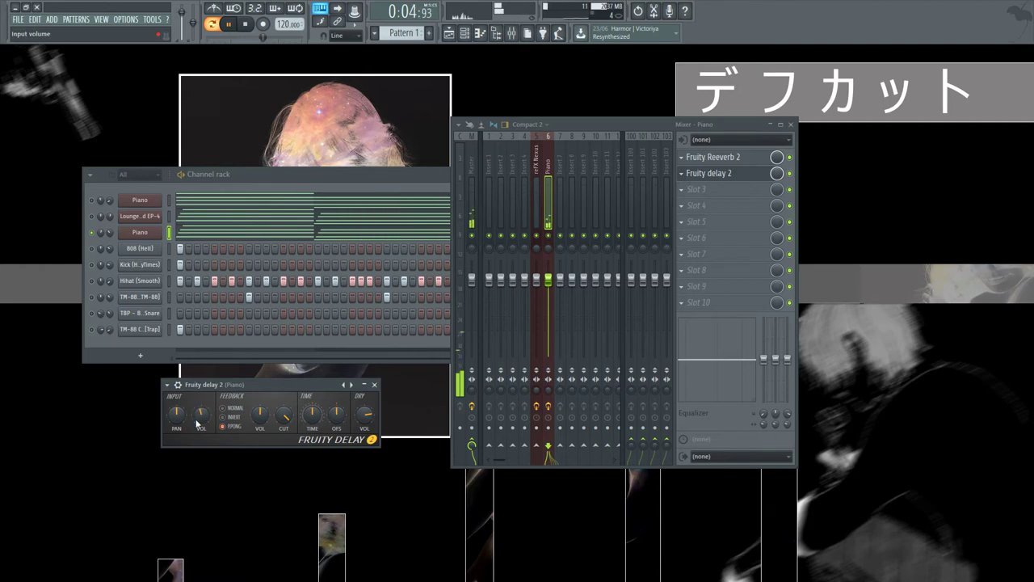
pyautogui.click(374, 385)
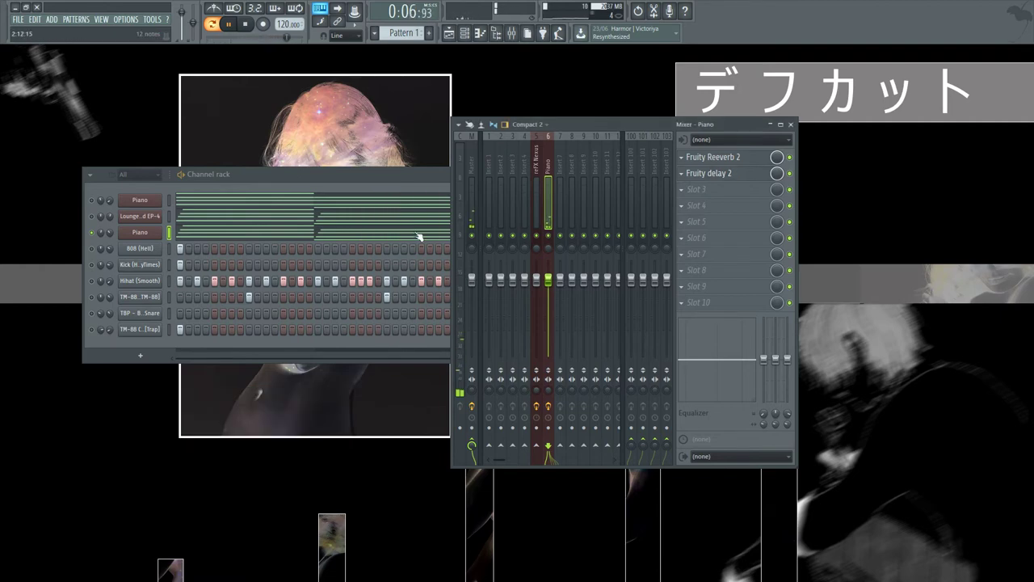
pyautogui.press('space')
pyautogui.doubleClick(422, 177)
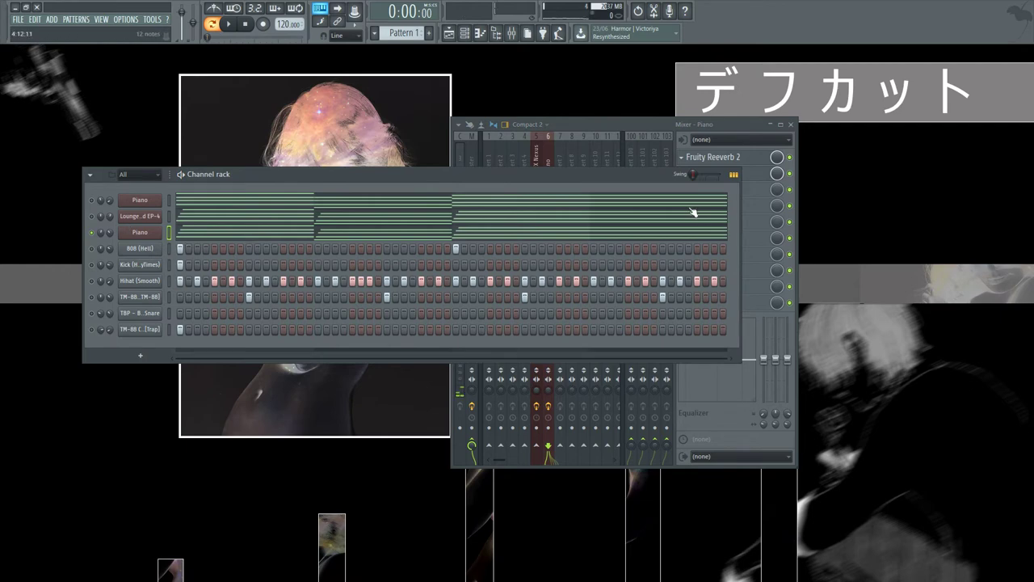
# Bring the channel rack forward and play the whole pattern once.
pyautogui.click(734, 121)
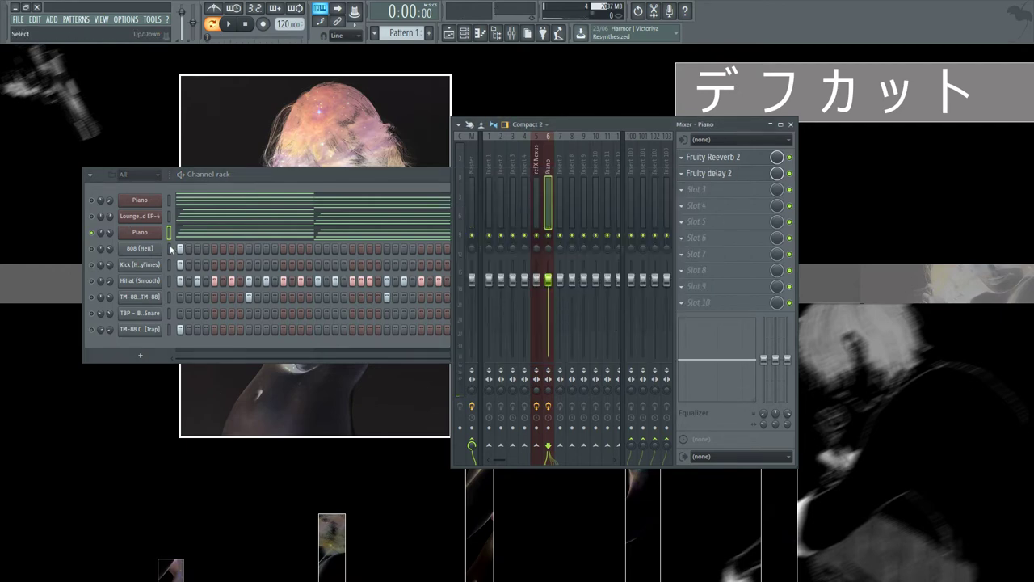
pyautogui.click(115, 201)
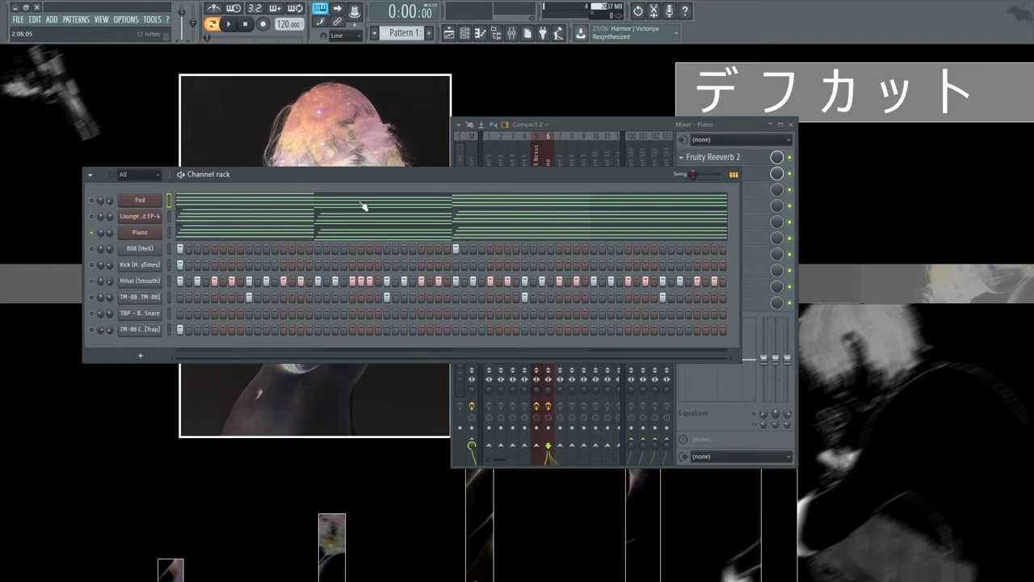
pyautogui.moveTo(365, 179); pyautogui.dragTo(345, 210)
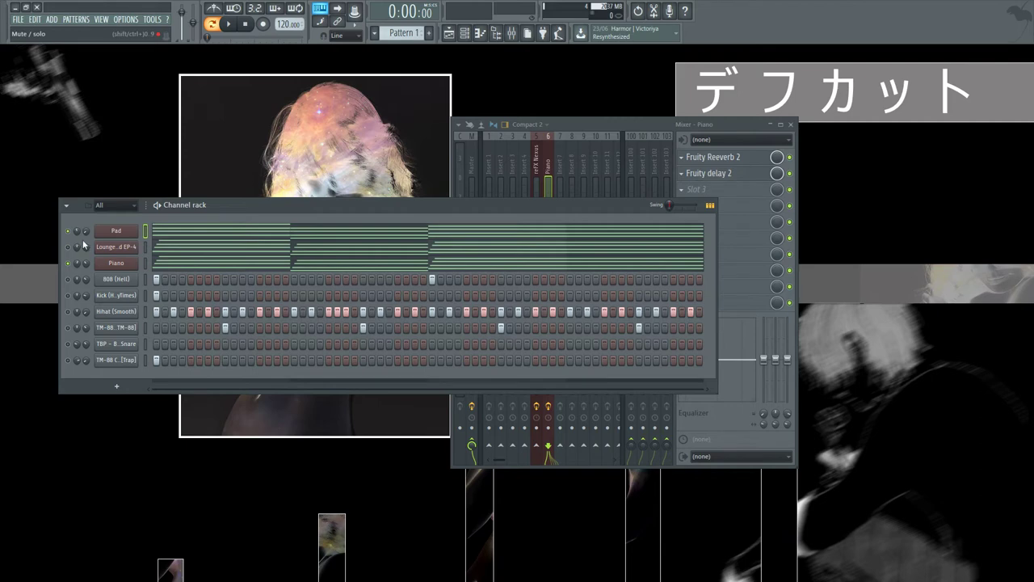
pyautogui.press('space')
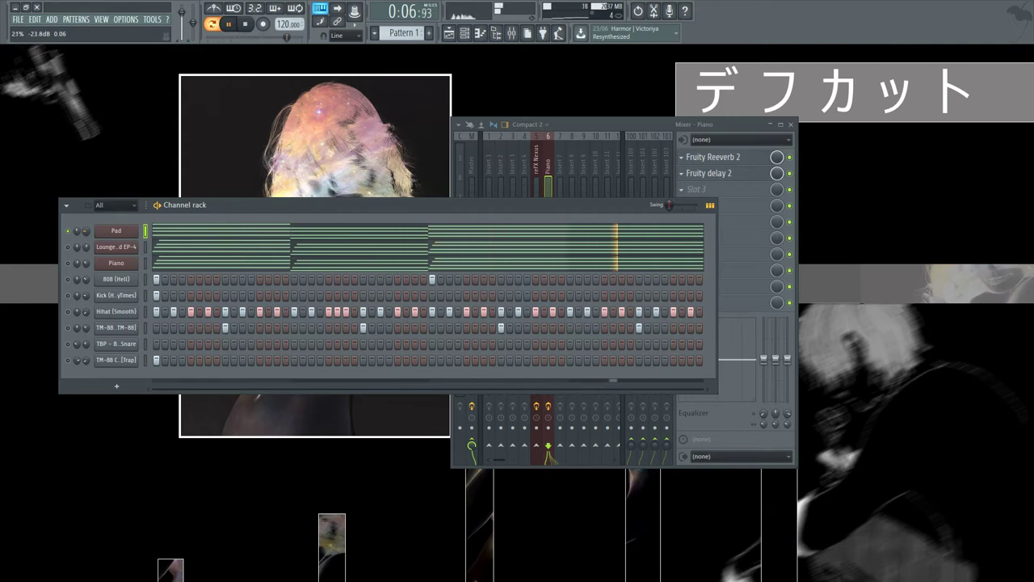
pyautogui.press('space')
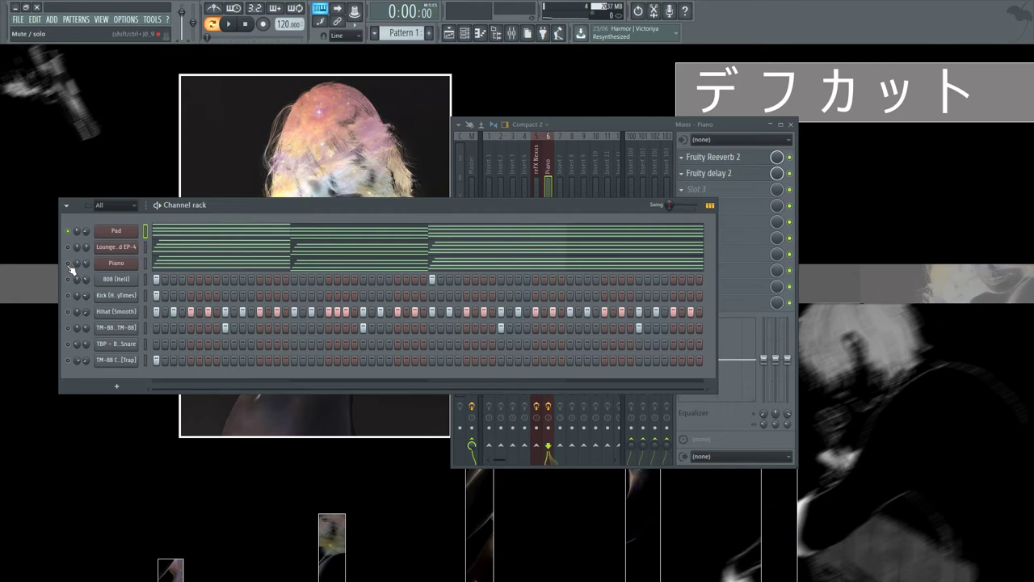
# Select the Pad channel and open its sustained chords in the piano roll.
pyautogui.click(161, 267)
pyautogui.click(158, 268)
pyautogui.rightClick(144, 263)
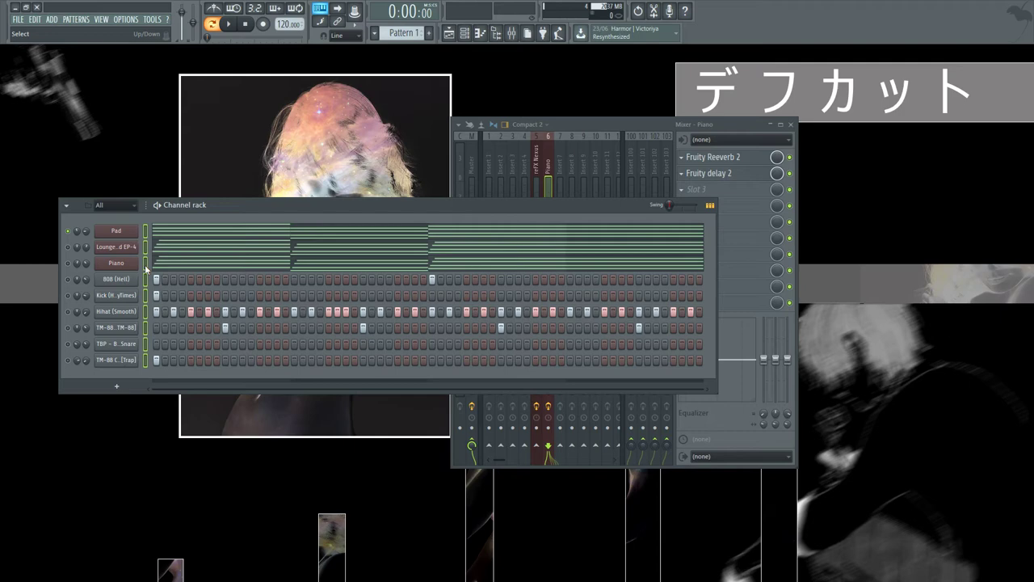
pyautogui.click(144, 264)
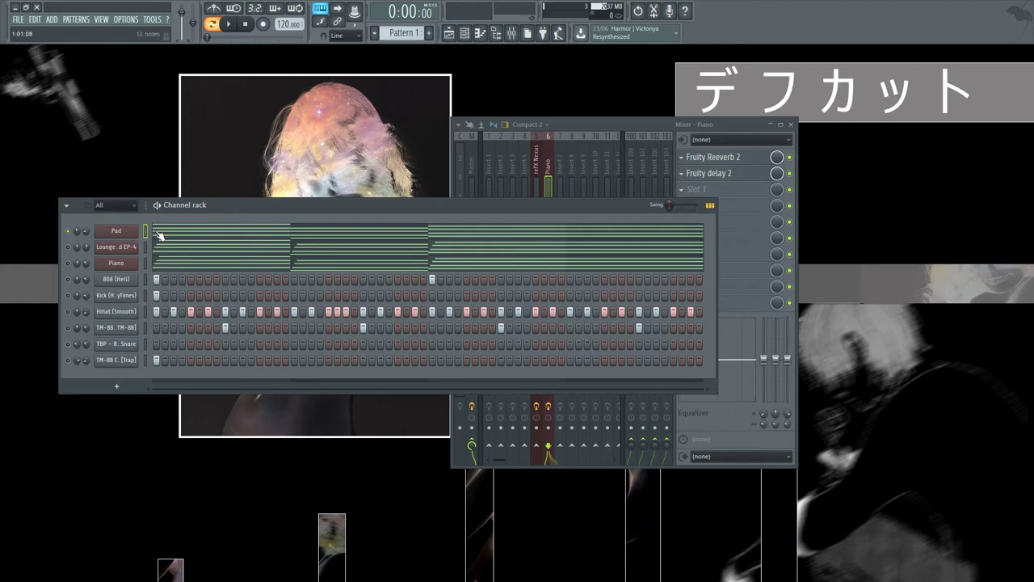
pyautogui.click(164, 236)
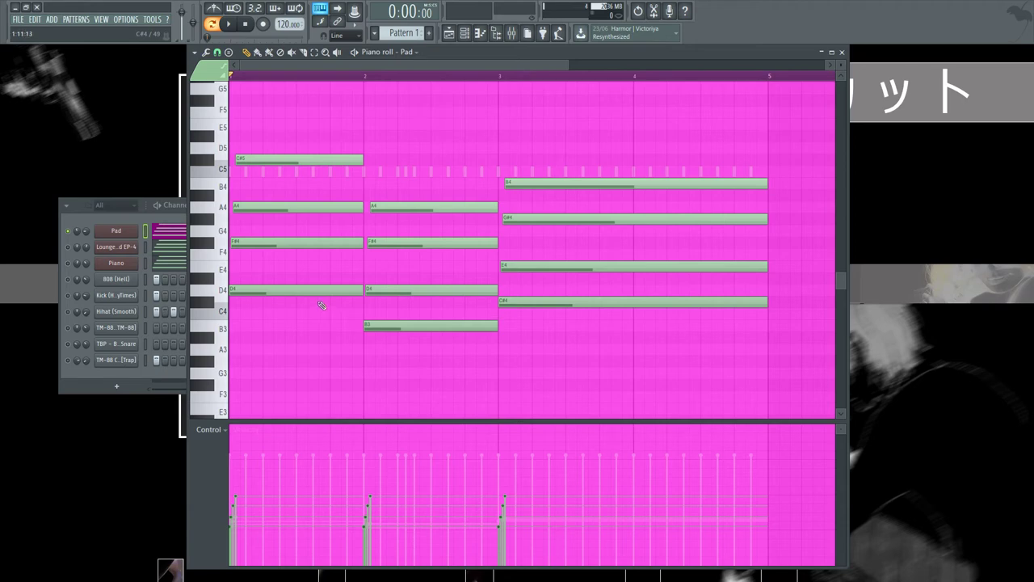
# Snap the A4 and F#4 notes to the bar start and audition C#5.
pyautogui.scroll(2, 307, 299)
pyautogui.scroll(-4, 275, 283)
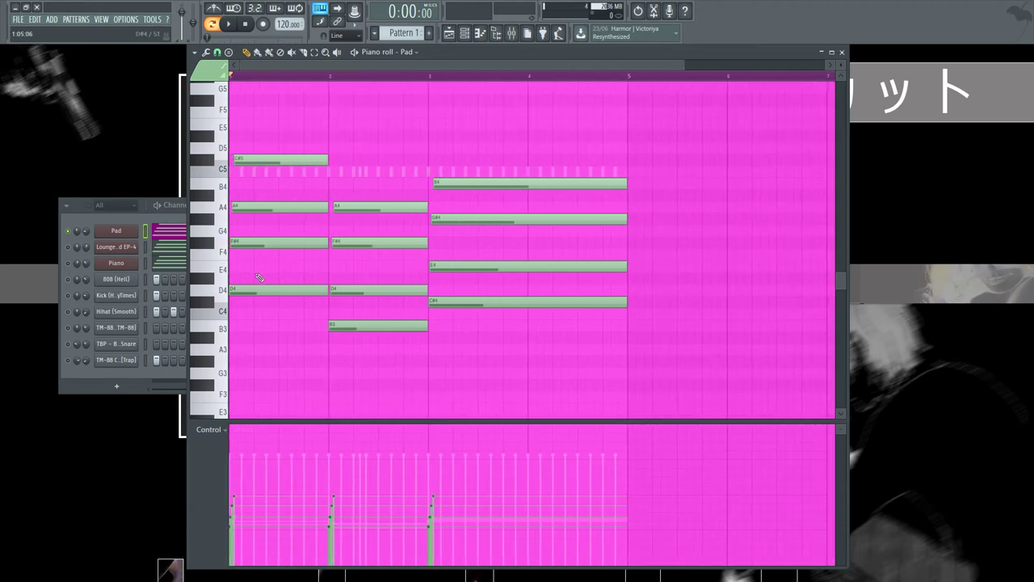
pyautogui.moveTo(243, 242); pyautogui.dragTo(242, 243)
pyautogui.moveTo(244, 207); pyautogui.dragTo(242, 207)
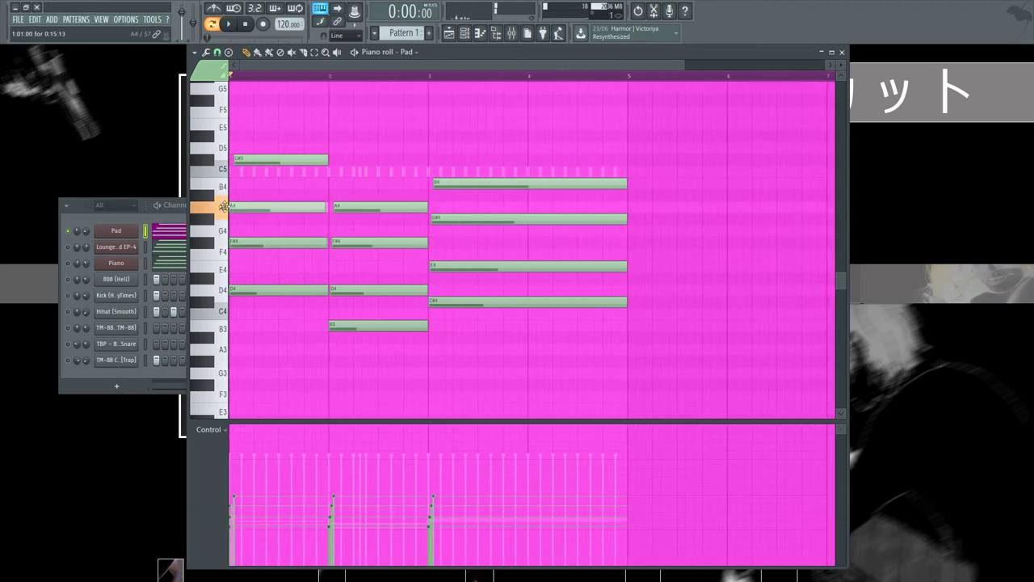
pyautogui.click(262, 156)
# Move the second chord's D4, F#4 and A4 to start exactly on bar 2.
pyautogui.scroll(3, 277, 319)
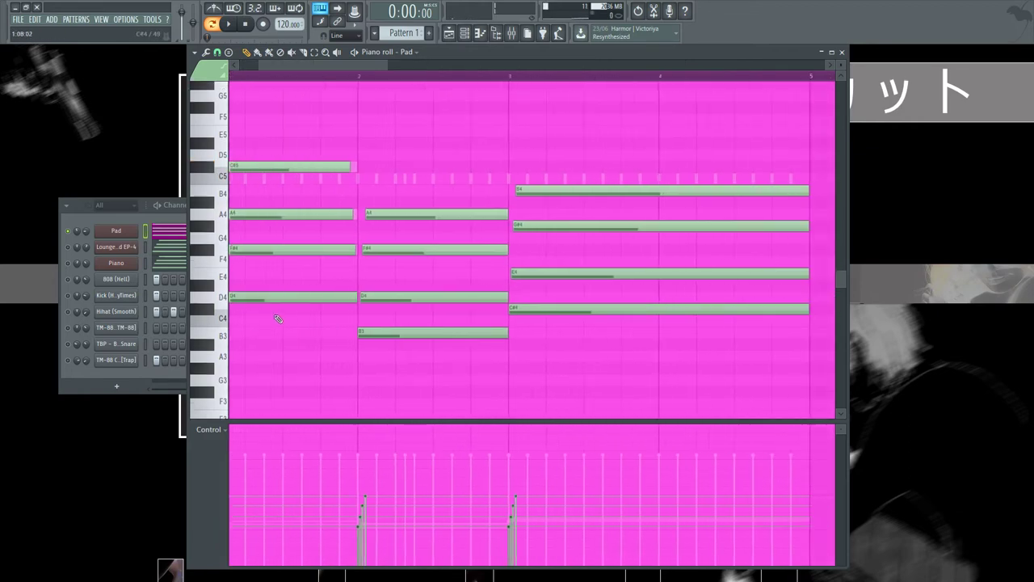
pyautogui.scroll(6, 277, 319)
pyautogui.click(610, 299)
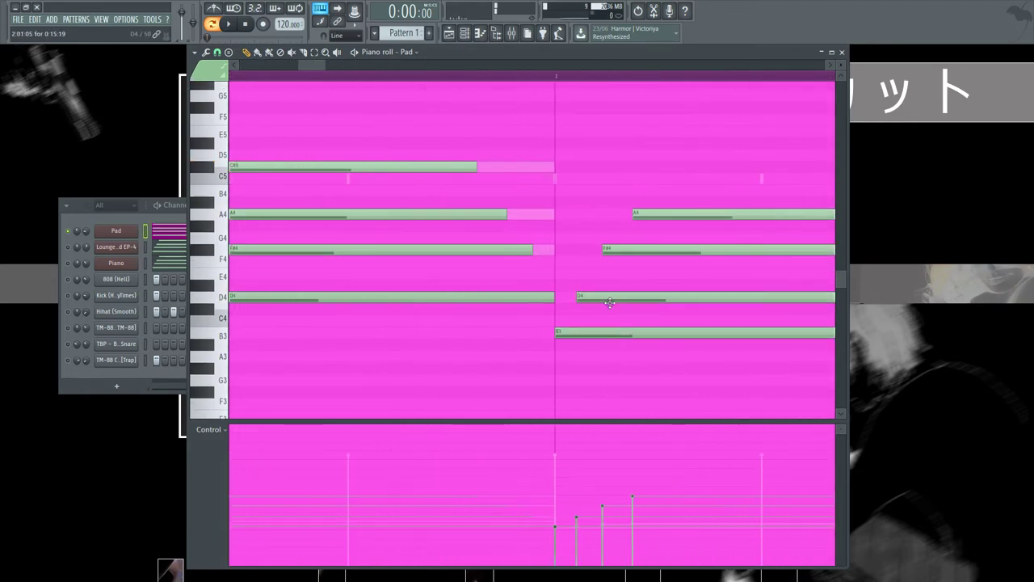
pyautogui.moveTo(610, 301)
pyautogui.mouseDown()
pyautogui.moveTo(585, 299)
pyautogui.moveTo(598, 299)
pyautogui.mouseUp()
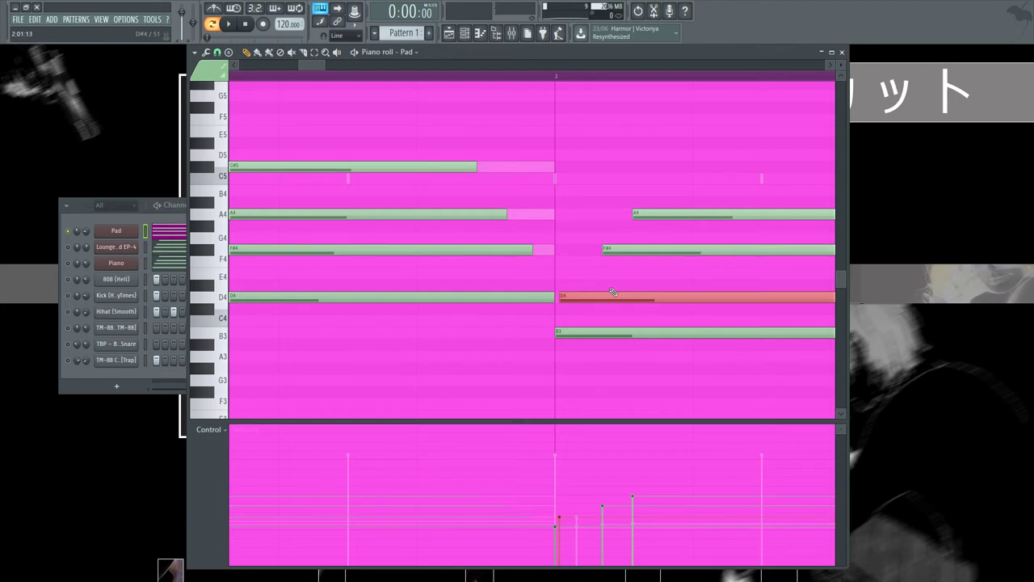
pyautogui.click(638, 250)
pyautogui.hotkey('shift', 'Left')
pyautogui.hotkey('shift', 'Left')
pyautogui.hotkey('shift', 'Left')
pyautogui.hotkey('shift', 'Left')
pyautogui.hotkey('shift', 'Left')
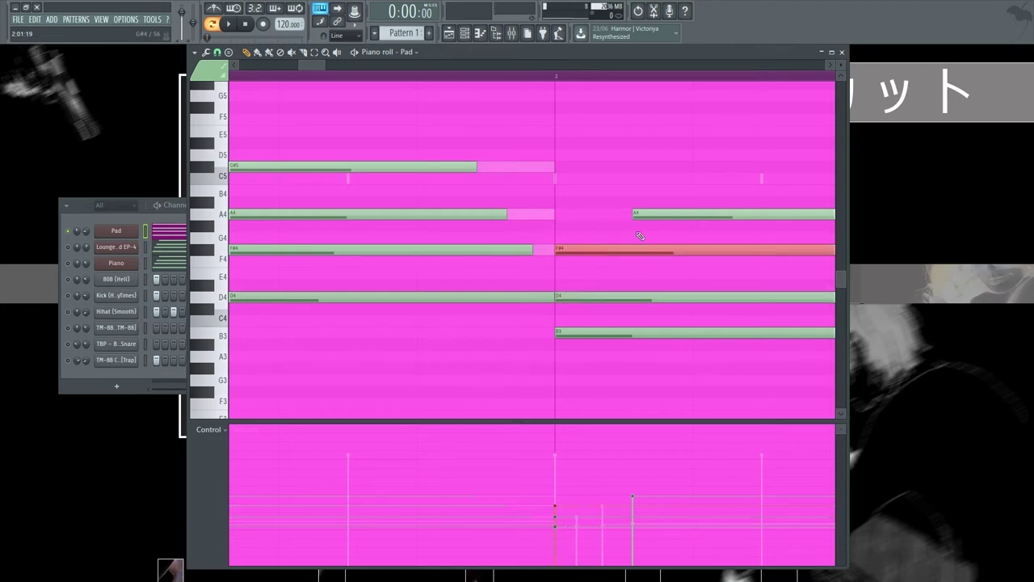
pyautogui.click(640, 214)
pyautogui.hotkey('shift', 'Left')
pyautogui.hotkey('shift', 'Left')
pyautogui.hotkey('shift', 'Left')
pyautogui.hotkey('shift', 'Left')
pyautogui.hotkey('shift', 'Left')
pyautogui.hotkey('shift', 'Left')
pyautogui.hotkey('shift', 'Left')
# Shift the third chord's G#4 and B4 onto bar 3, then play the loop.
pyautogui.scroll(-6, 656, 262)
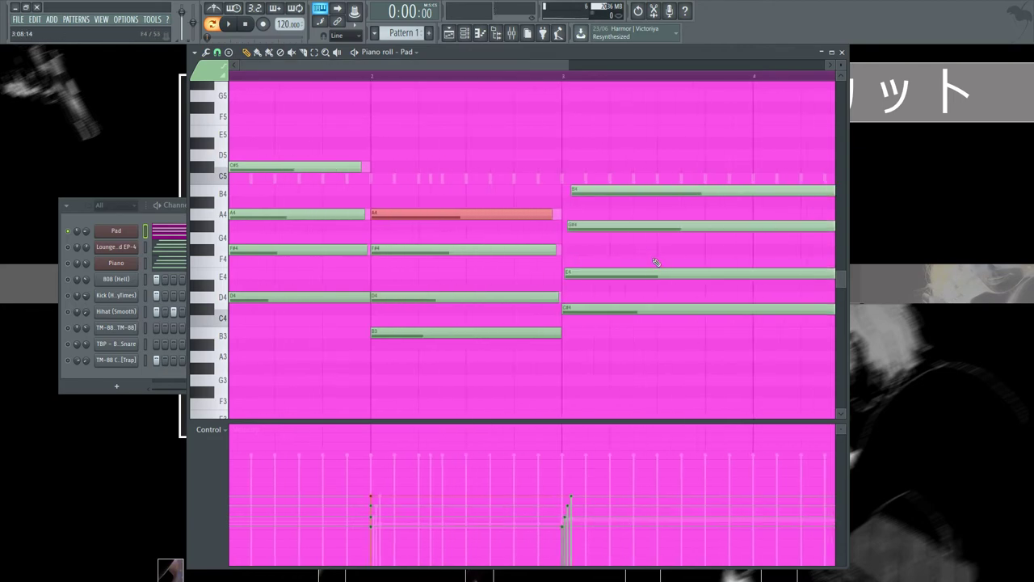
pyautogui.scroll(5, 656, 262)
pyautogui.click(388, 272)
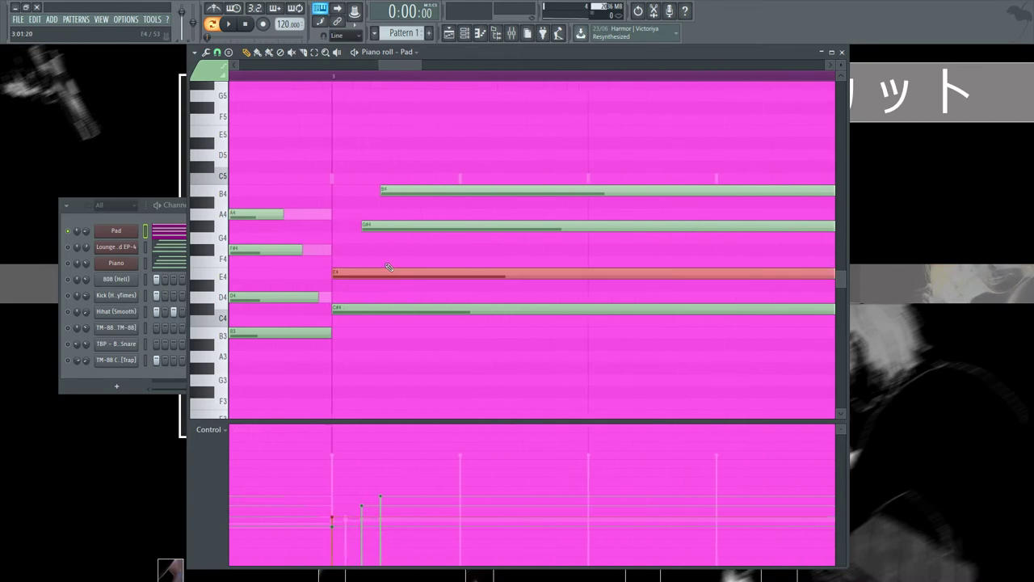
pyautogui.click(406, 225)
pyautogui.hotkey('shift', 'Left')
pyautogui.hotkey('shift', 'Left')
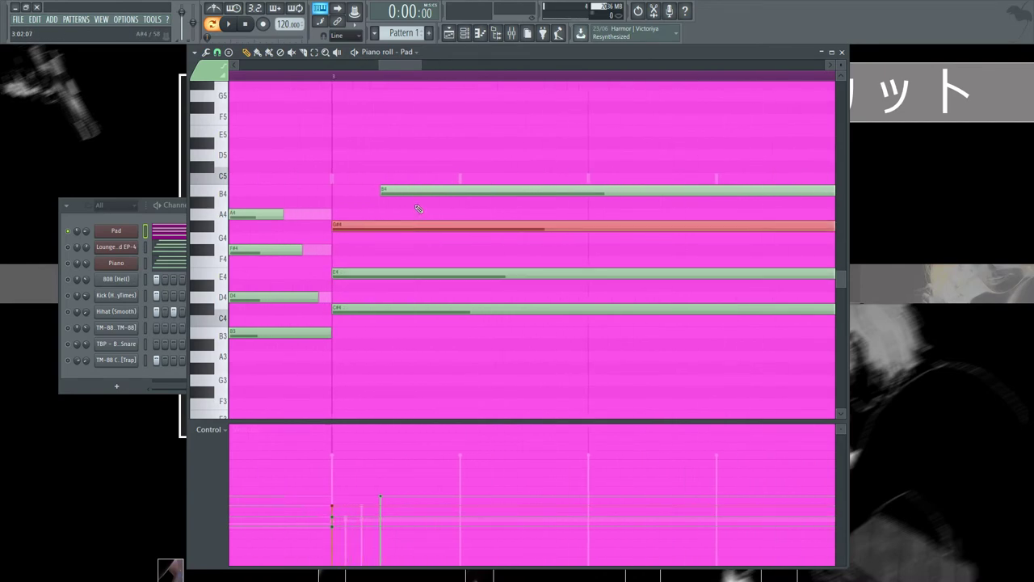
pyautogui.click(415, 194)
pyautogui.hotkey('shift', 'Left')
pyautogui.hotkey('shift', 'Left')
pyautogui.hotkey('shift', 'Left')
pyautogui.hotkey('shift', 'Left')
pyautogui.hotkey('shift', 'Left')
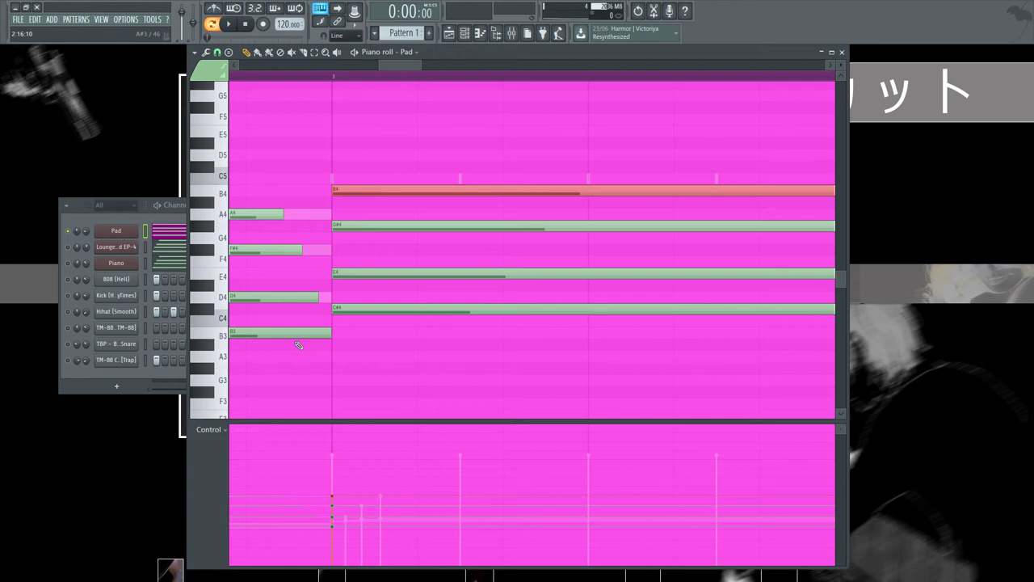
pyautogui.hotkey('ctrl', 'd')
pyautogui.scroll(-5, 508, 363)
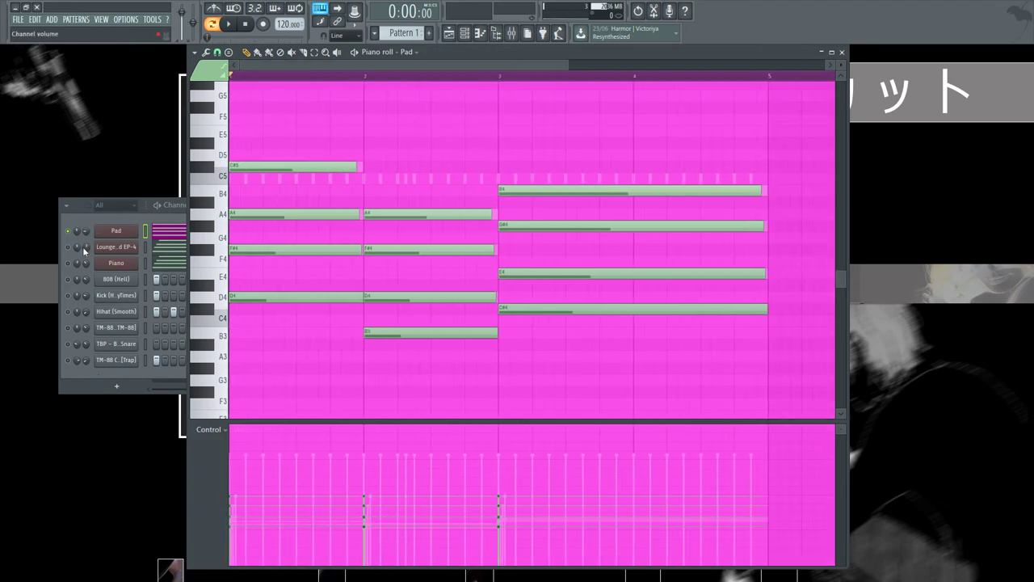
pyautogui.click(141, 212)
pyautogui.press('space')
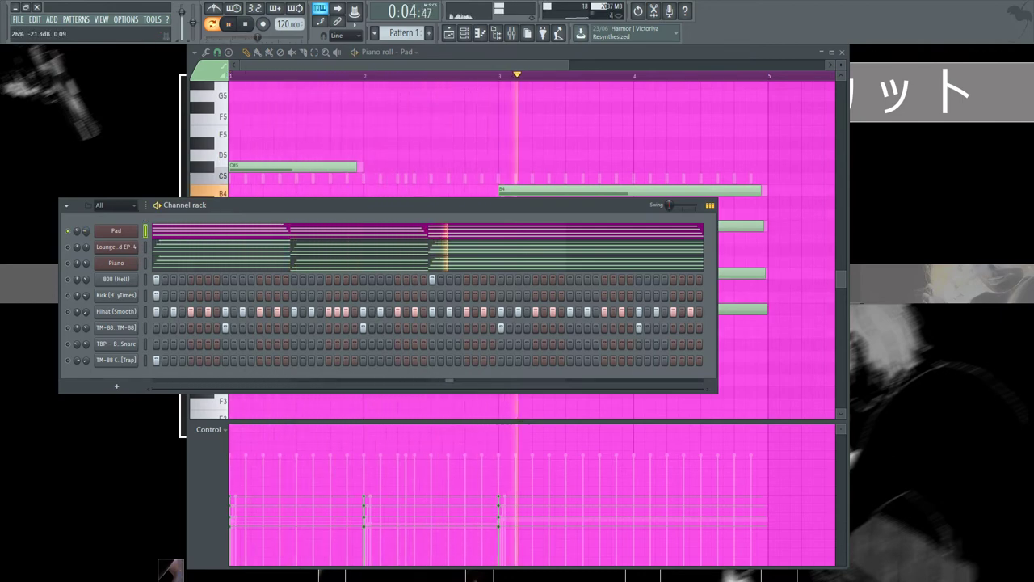
# Transpose all Pad chord notes up one octave with Ctrl+Up and play the raised chords.
pyautogui.press('space')
pyautogui.press('F7')
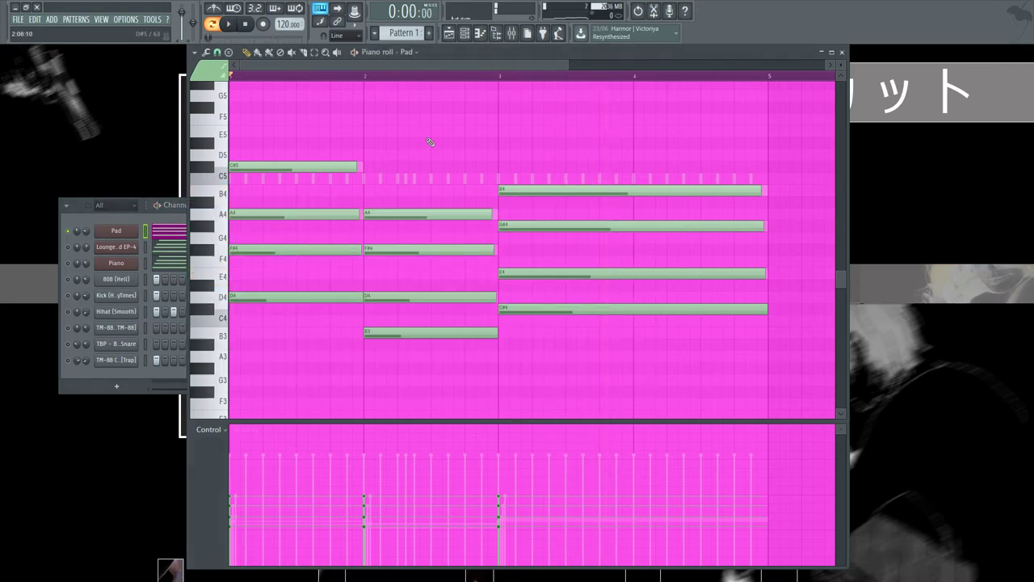
pyautogui.click(77, 266)
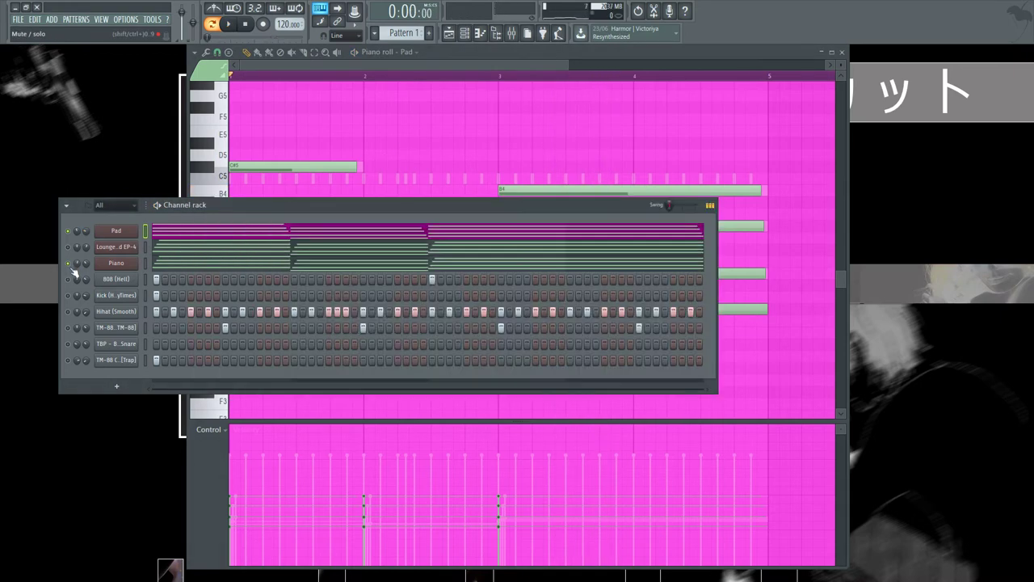
pyautogui.press('space')
pyautogui.press('space')
pyautogui.press('F7')
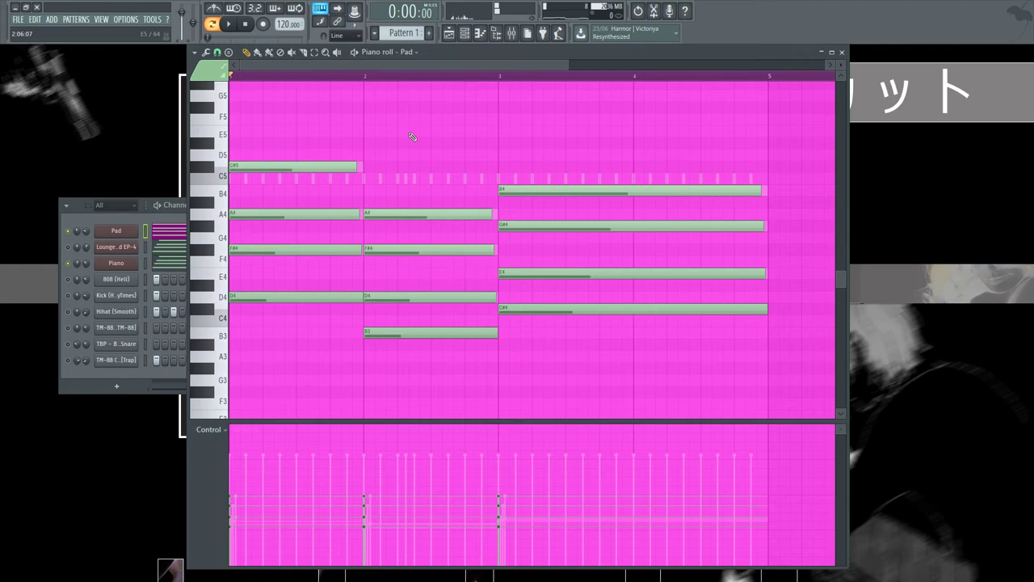
pyautogui.hotkey('ctrl', 'Up')
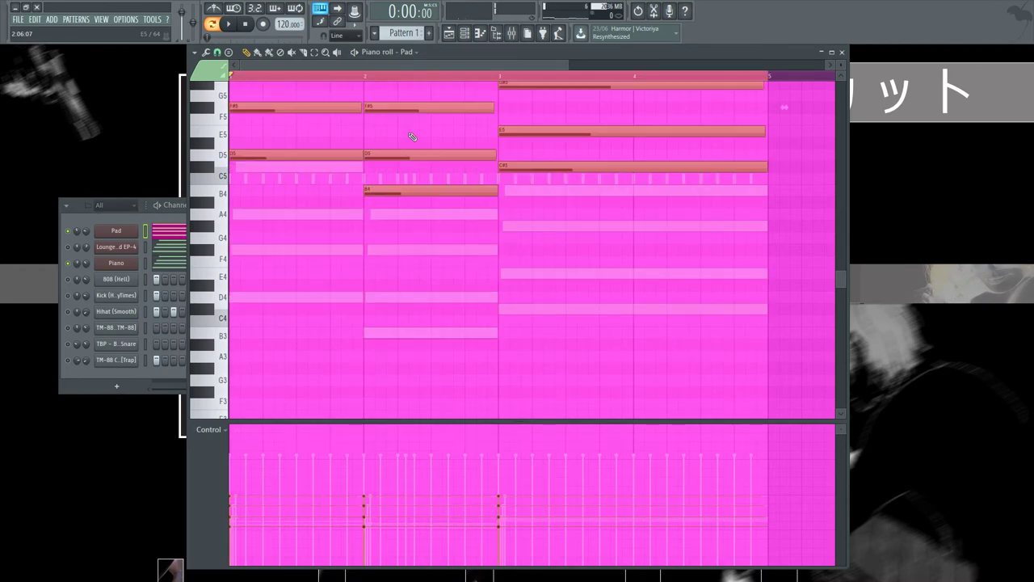
pyautogui.press('space')
# Reposition the channel rack and check the Piano mixer track's Fruity Reeverb 2 settings.
pyautogui.press('F6')
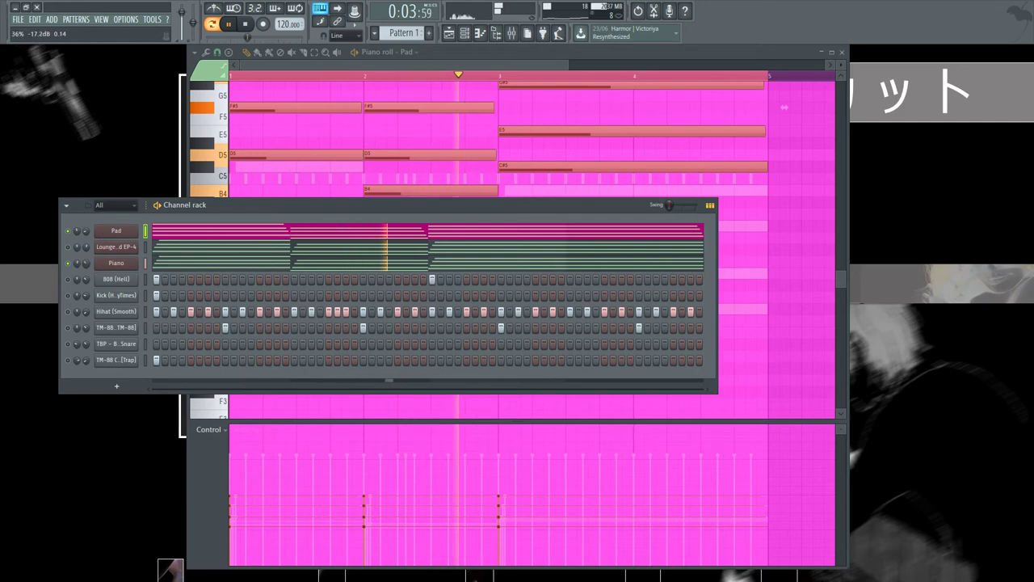
pyautogui.moveTo(239, 209); pyautogui.dragTo(371, 235)
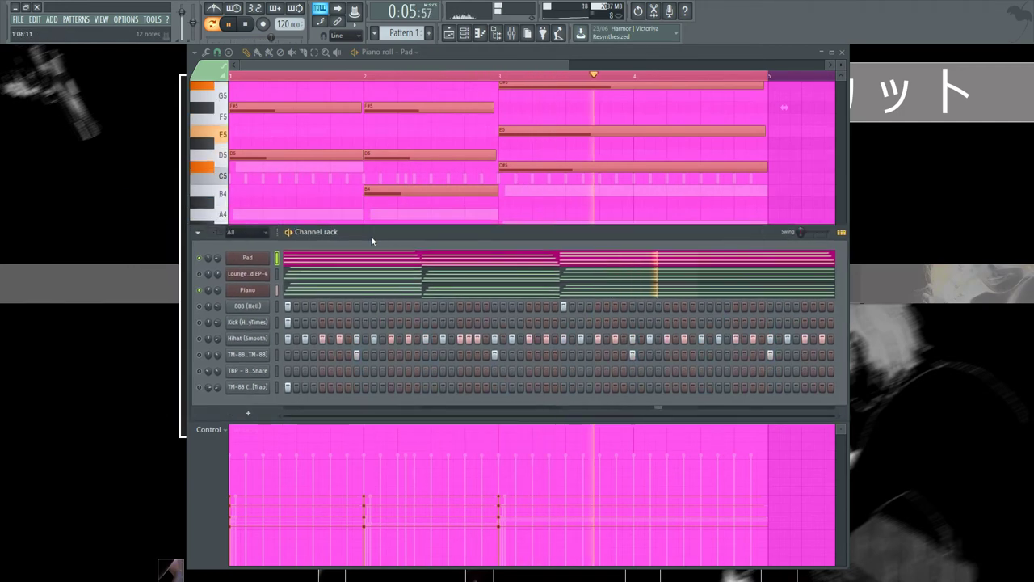
pyautogui.click(519, 34)
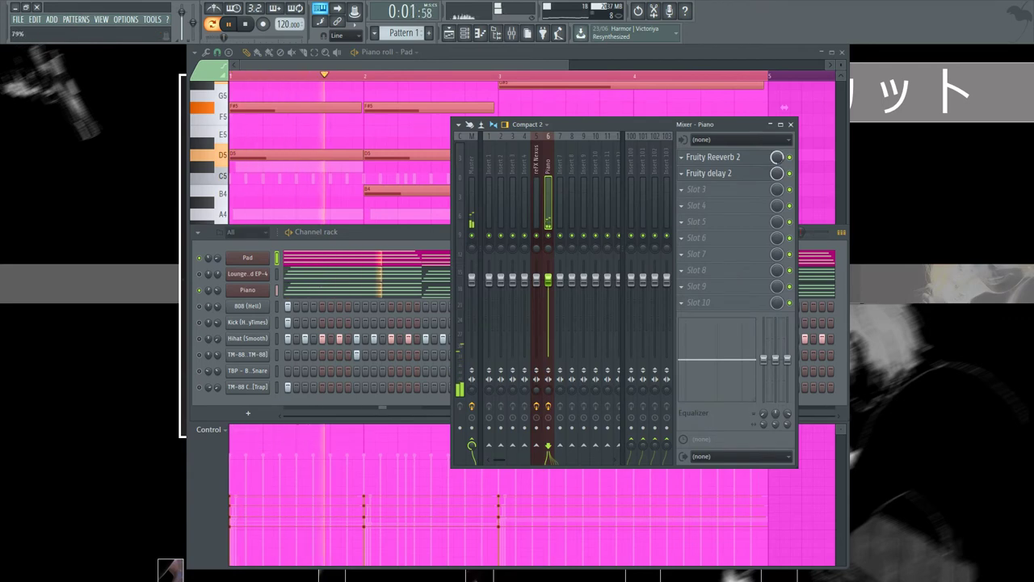
pyautogui.click(713, 157)
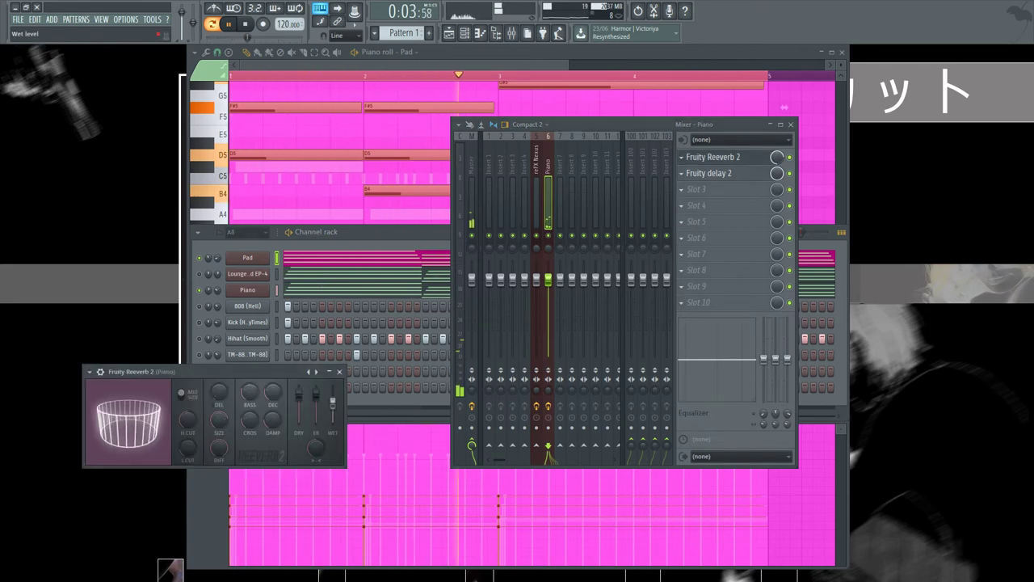
pyautogui.click(339, 372)
pyautogui.press('F9')
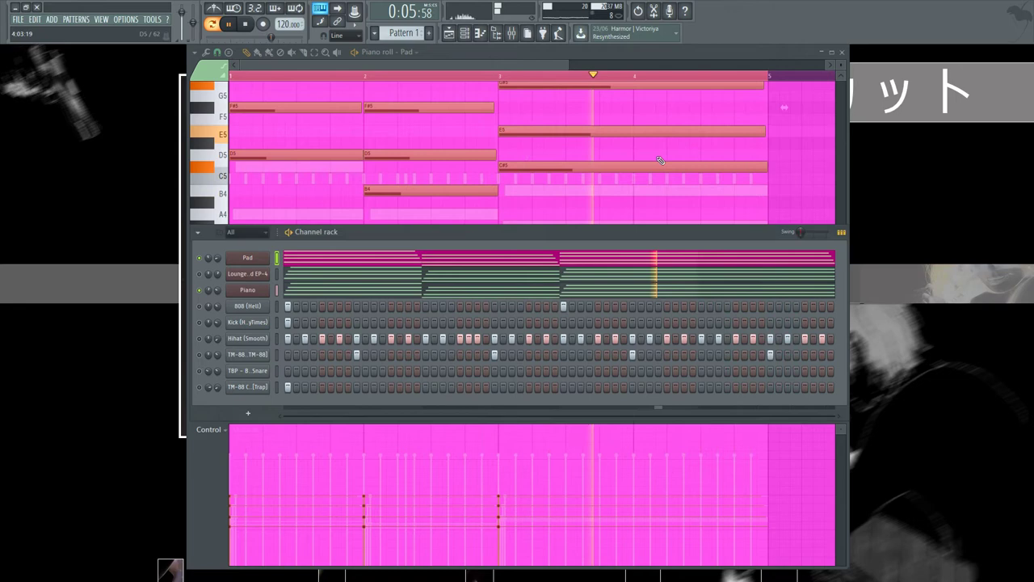
# Open the Pad channel's Nexus synth while auditioning the loop.
pyautogui.click(247, 257)
pyautogui.press('space')
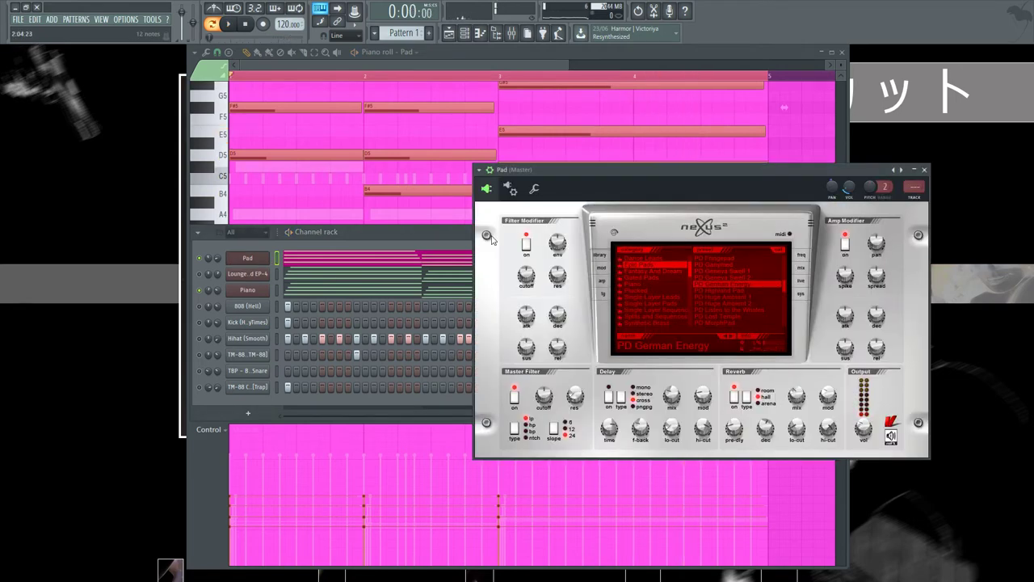
pyautogui.press('space')
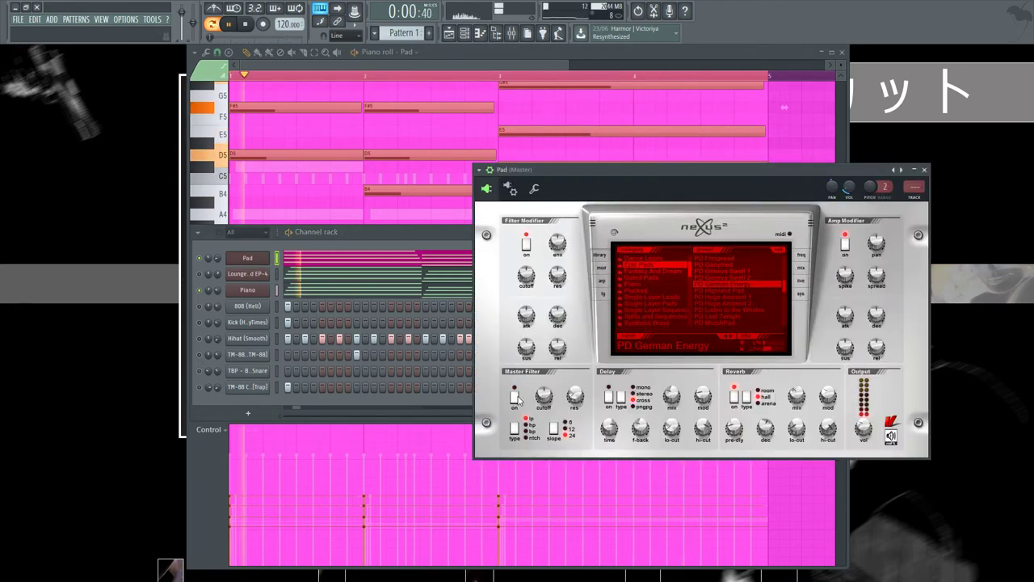
pyautogui.press('space')
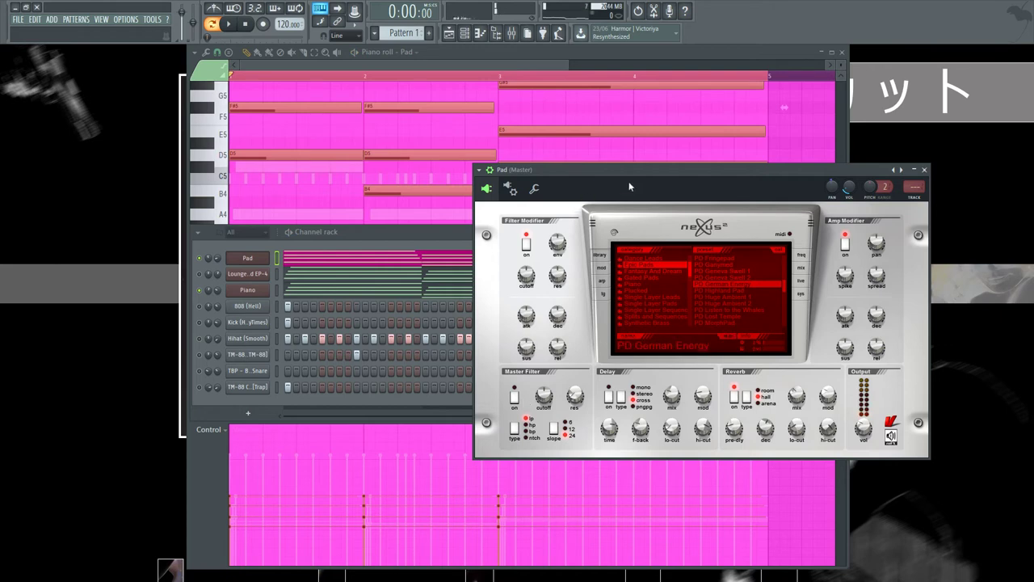
pyautogui.press('space')
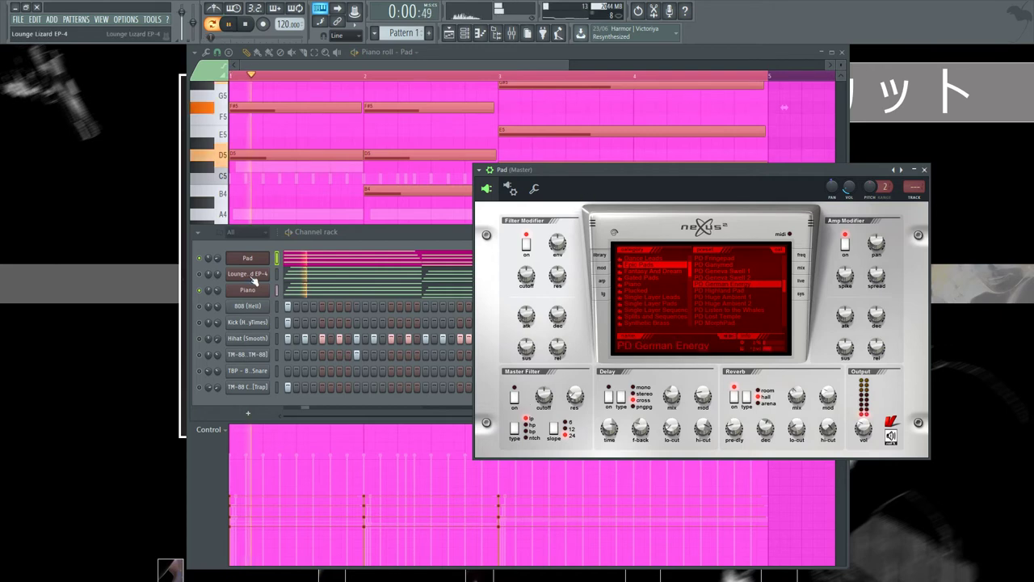
pyautogui.press('F6')
pyautogui.press('space')
pyautogui.click(529, 441)
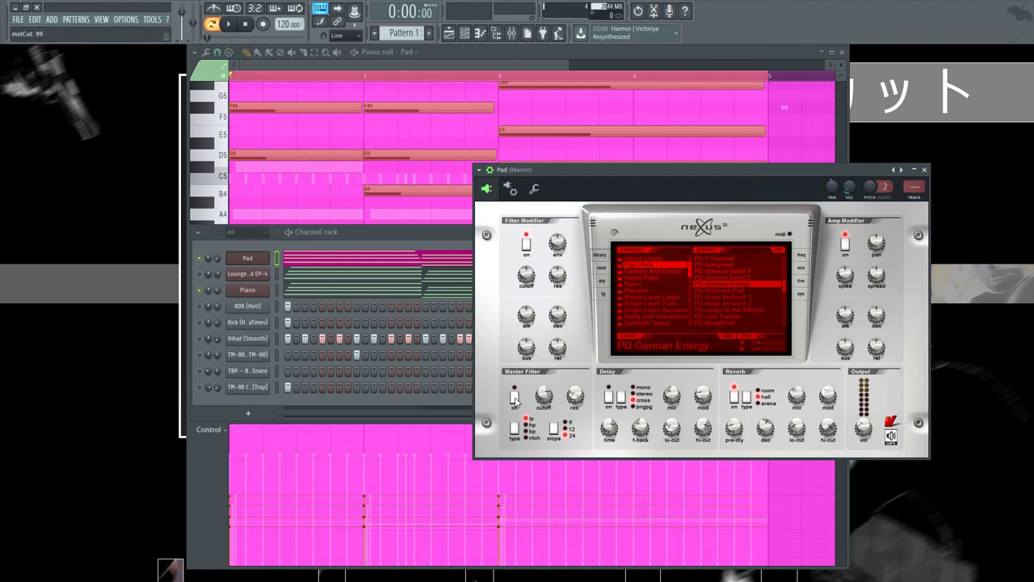
# Switch on the Nexus Master Filter and adjust its cutoff, then play the filtered pad.
pyautogui.click(515, 397)
pyautogui.moveTo(543, 393)
pyautogui.mouseDown()
pyautogui.moveTo(541, 376)
pyautogui.moveTo(537, 409)
pyautogui.mouseUp()
pyautogui.press('space')
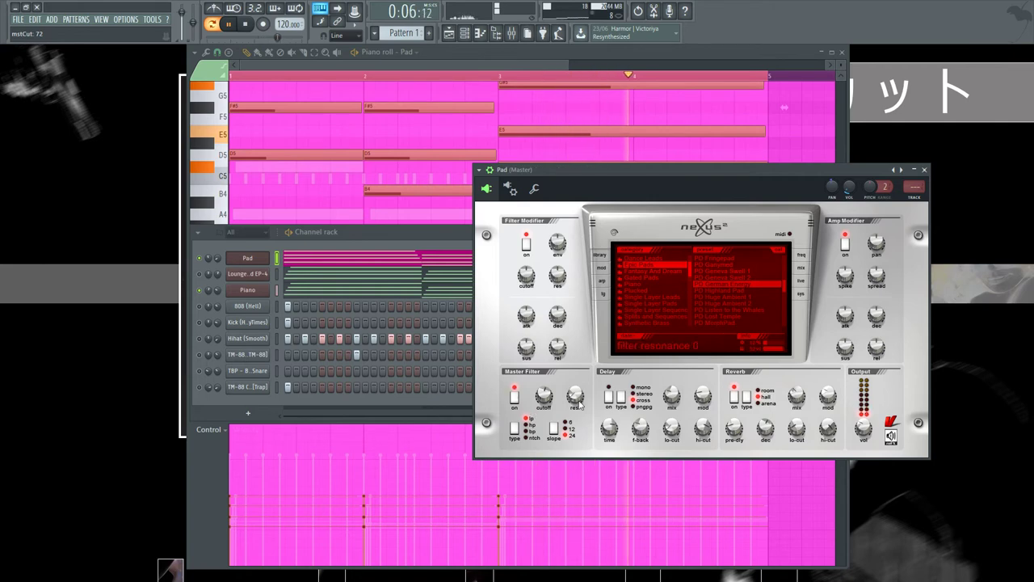
pyautogui.click(210, 263)
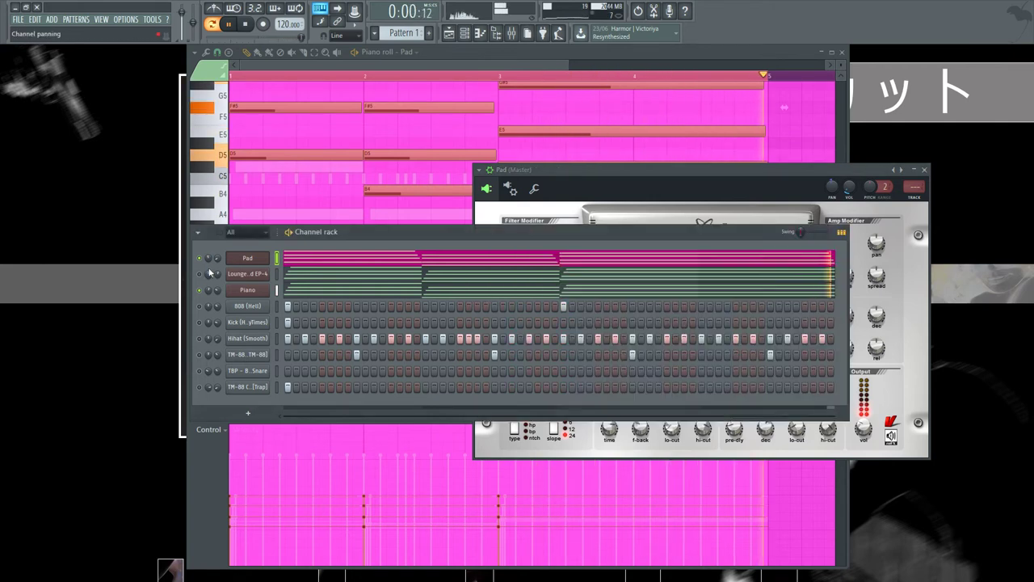
# Open the Piano channel's Nexus and its mixer reverb, then play the loop to hear the reverb.
pyautogui.click(247, 291)
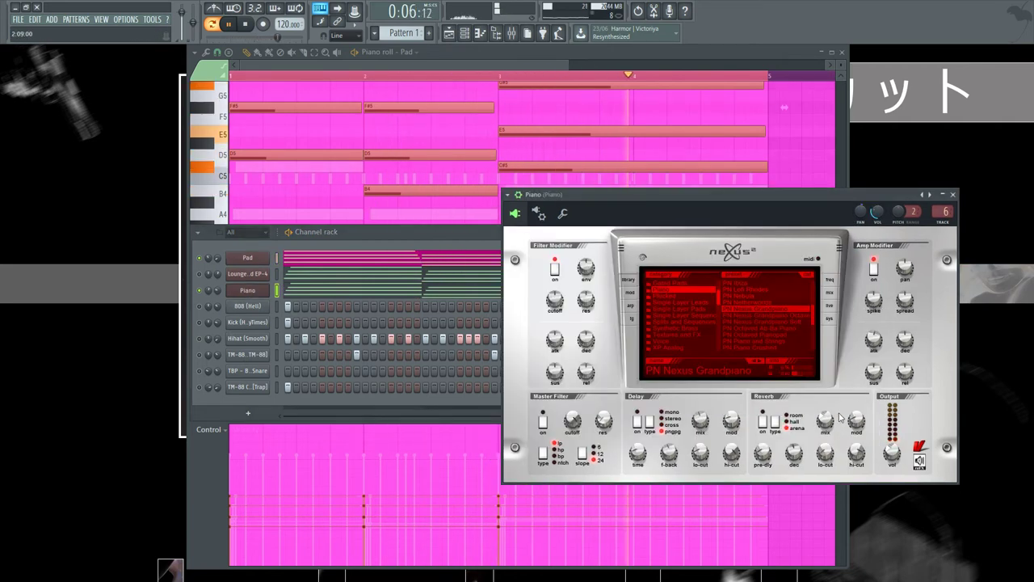
pyautogui.press('F9')
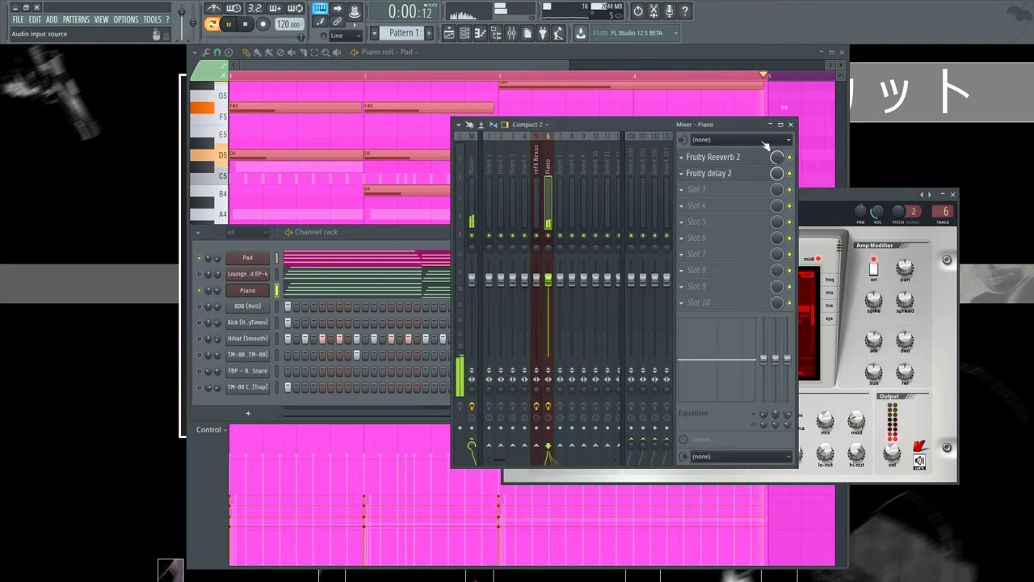
pyautogui.click(731, 157)
pyautogui.press('space')
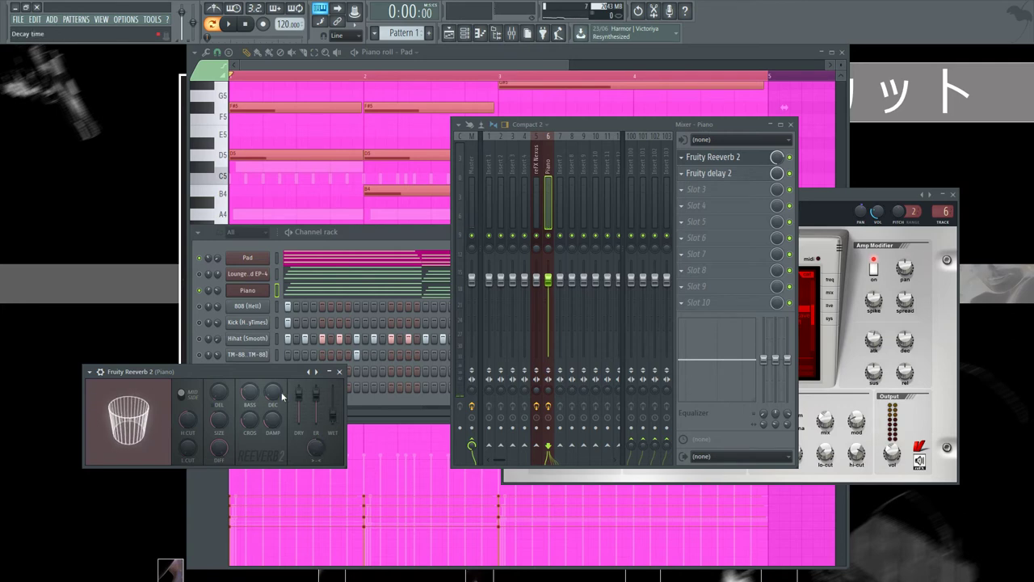
pyautogui.press('space')
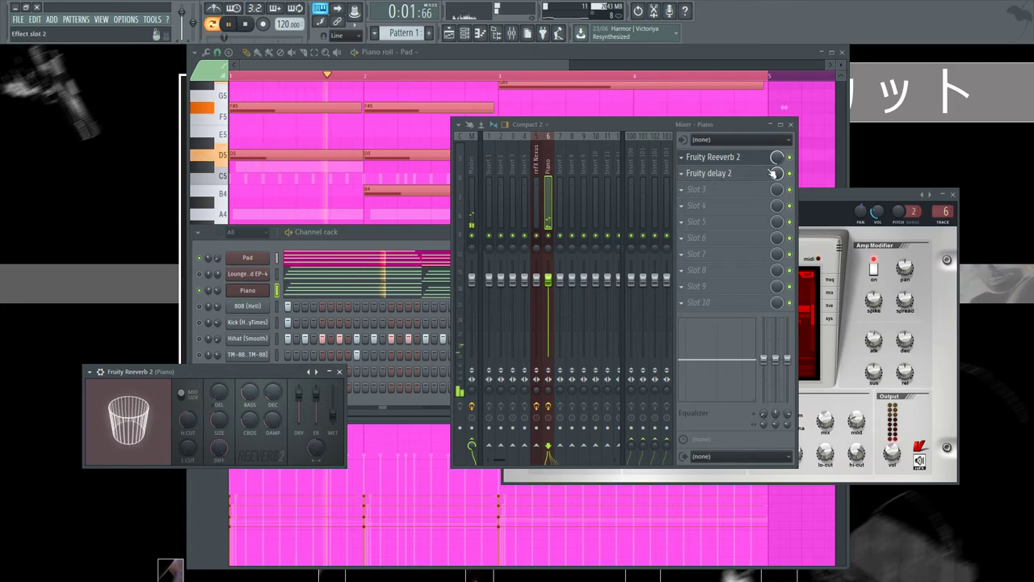
# Audition the piano, close the Nexus piano window and stop playback.
pyautogui.click(851, 219)
pyautogui.press('space')
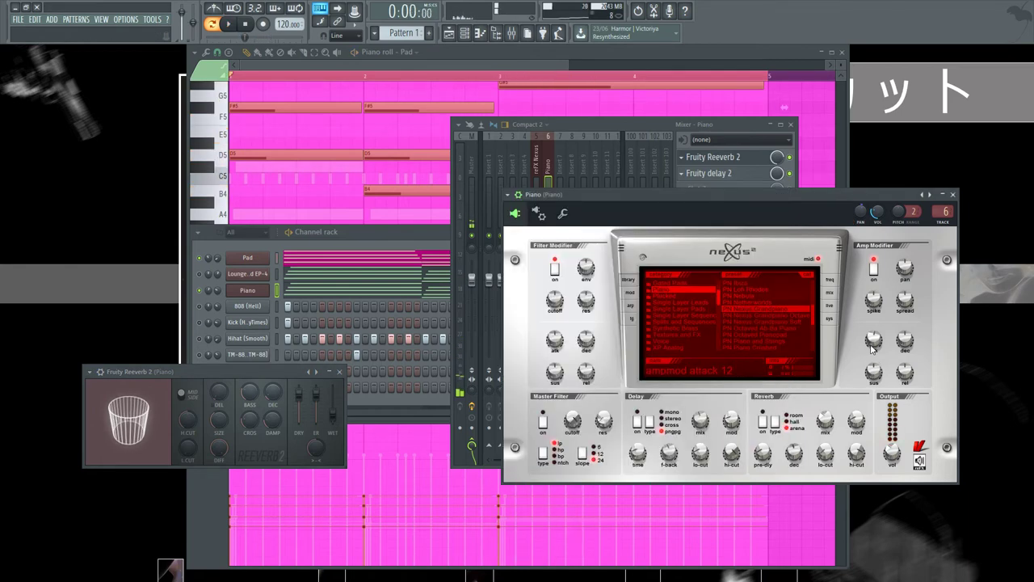
pyautogui.press('space')
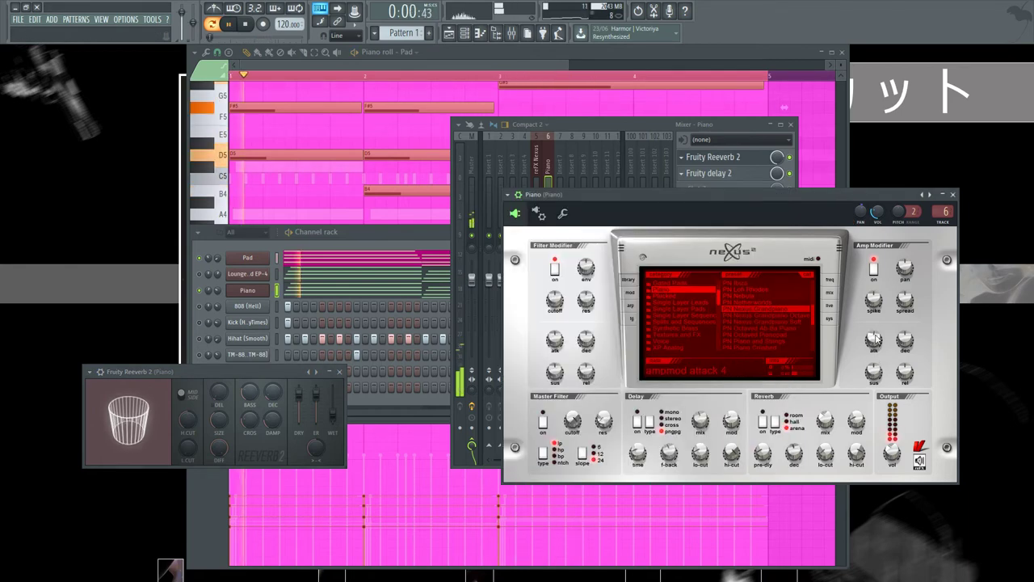
pyautogui.click(952, 195)
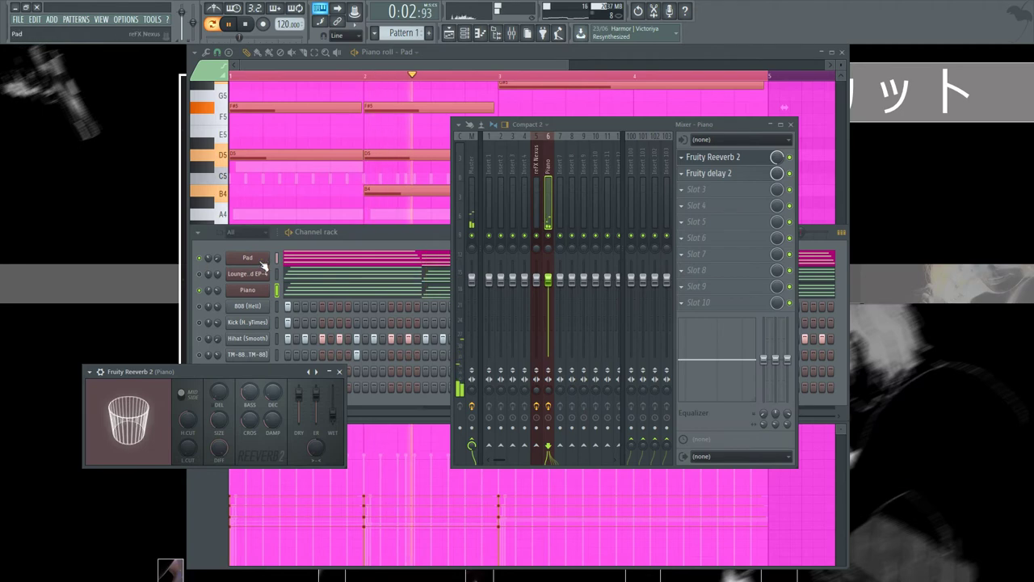
pyautogui.press('space')
pyautogui.click(232, 281)
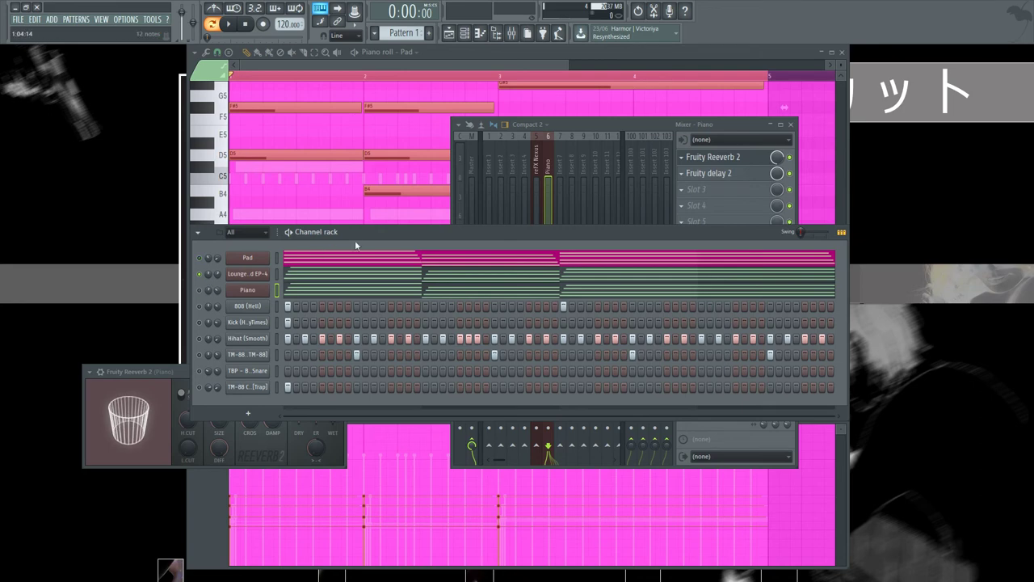
# Turn the Lounge Lizard EP-4 volume down to 69% during playback, then open its piano roll.
pyautogui.press('space')
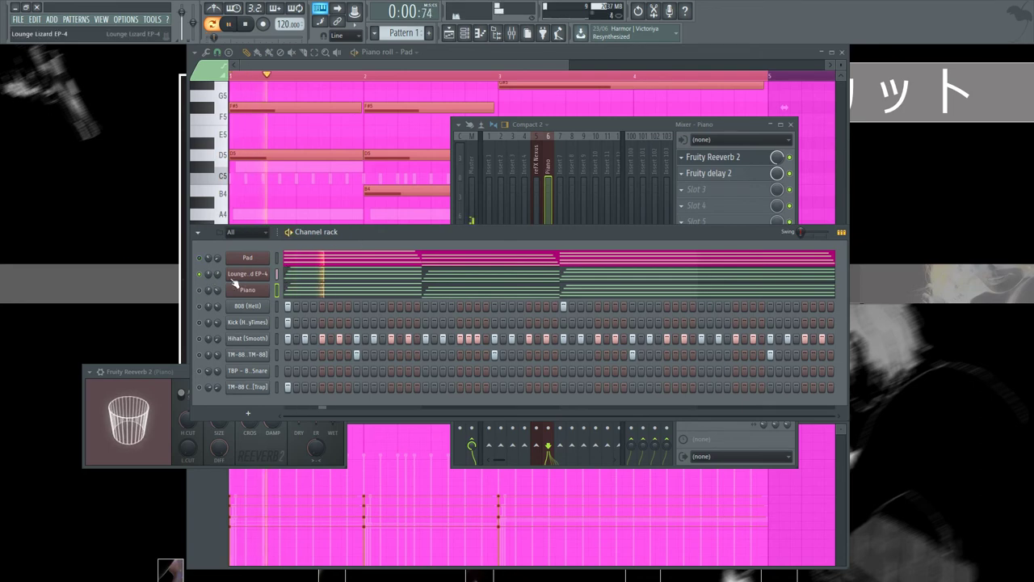
pyautogui.moveTo(216, 273); pyautogui.dragTo(217, 282)
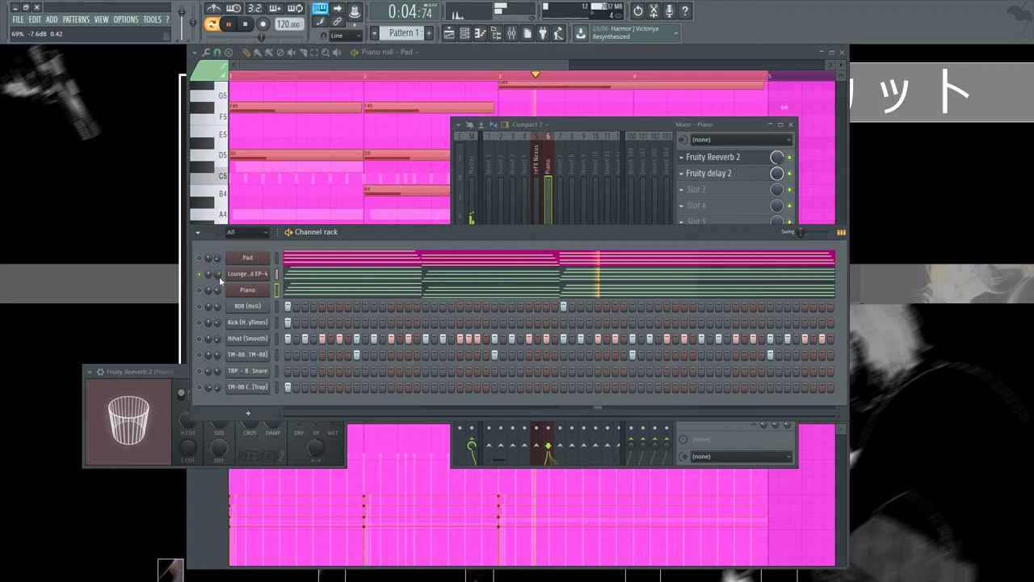
pyautogui.press('space')
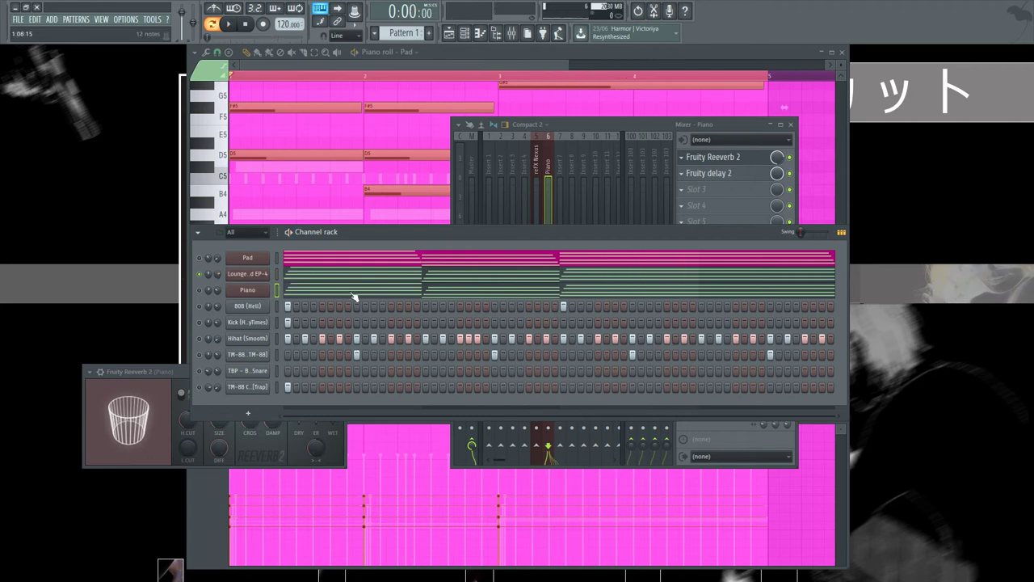
pyautogui.click(297, 279)
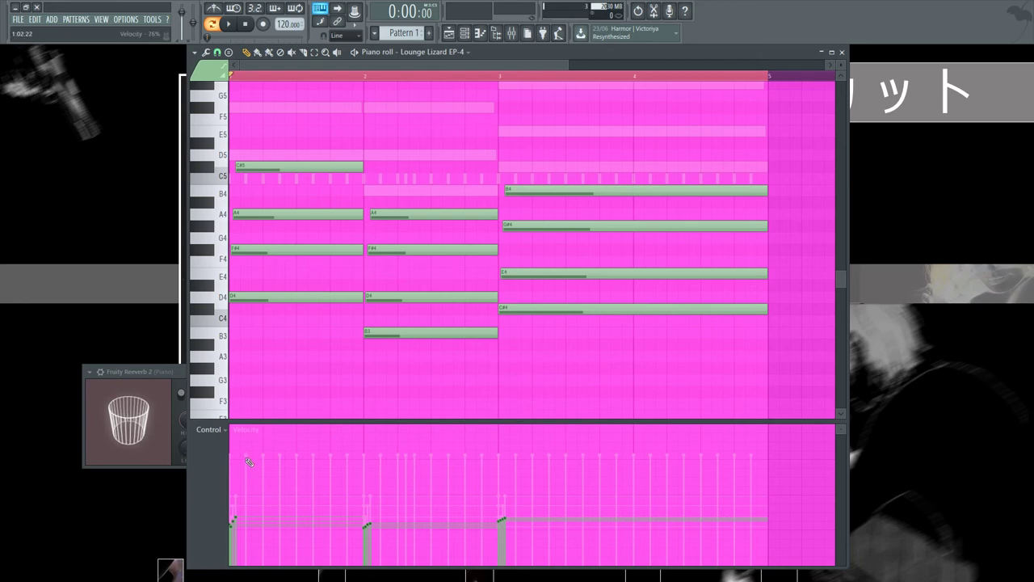
# Adjust the first Lounge Lizard chord's note velocities and audition the pattern.
pyautogui.moveTo(249, 462); pyautogui.dragTo(220, 467)
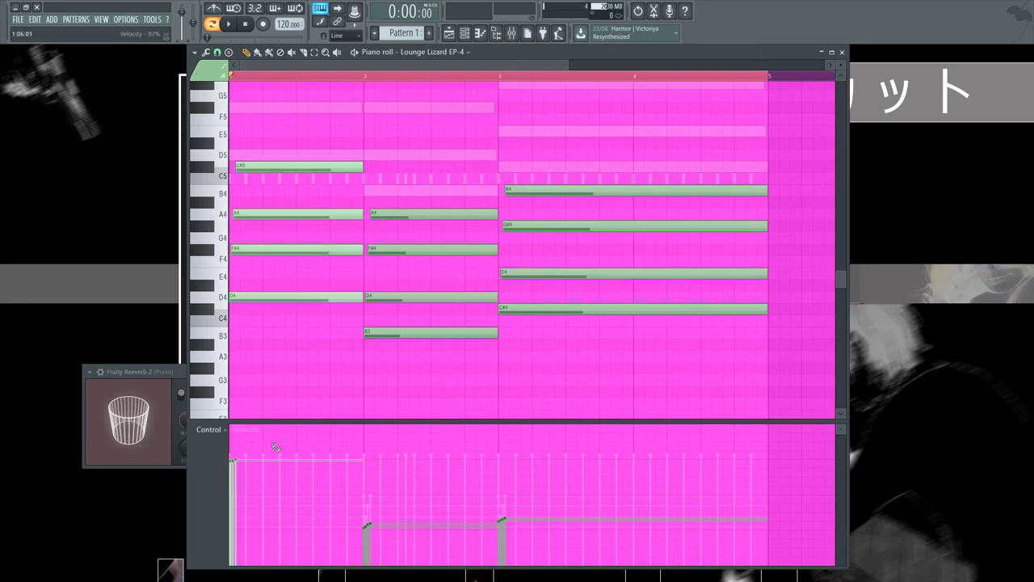
pyautogui.press('space')
pyautogui.press('space')
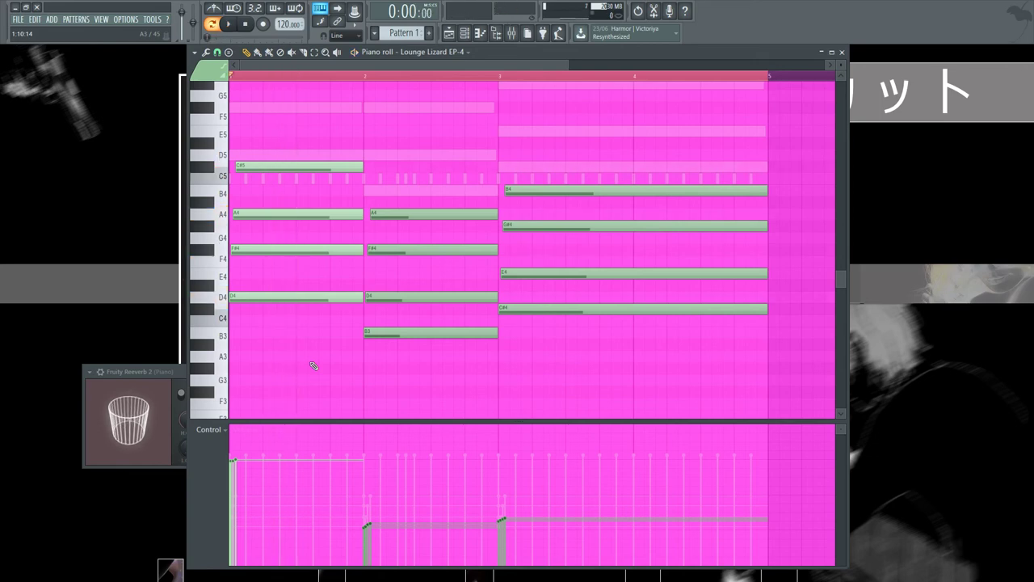
pyautogui.press('space')
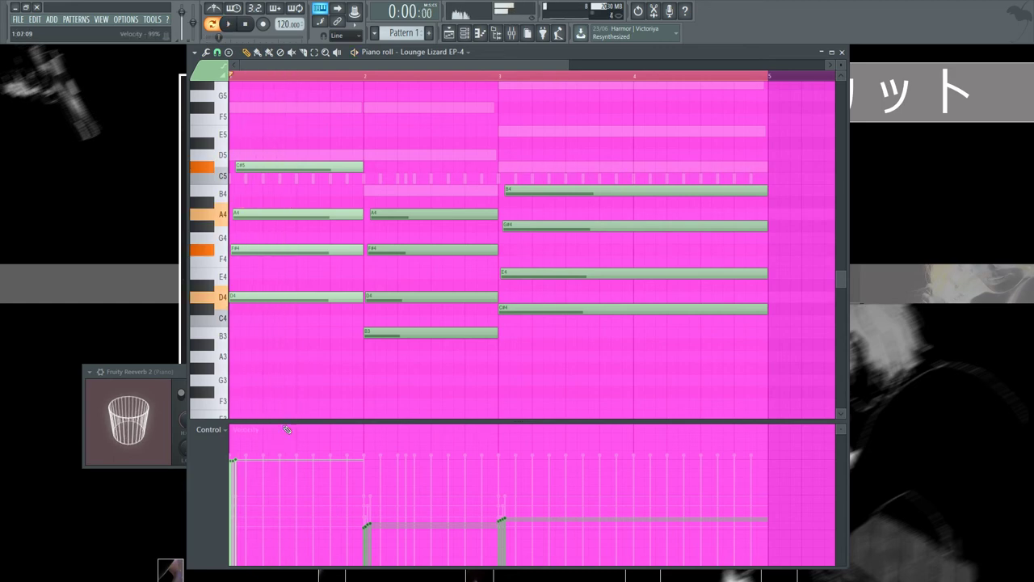
pyautogui.press('space')
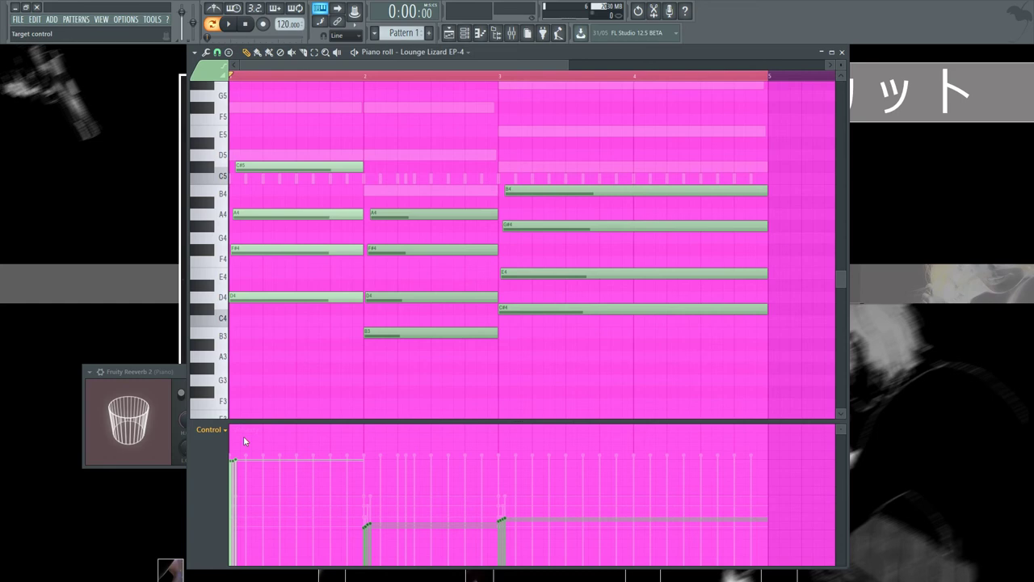
# Enlarge the velocity lane and set bar 1's velocities to about 27%, then play to check.
pyautogui.moveTo(242, 433); pyautogui.dragTo(277, 386)
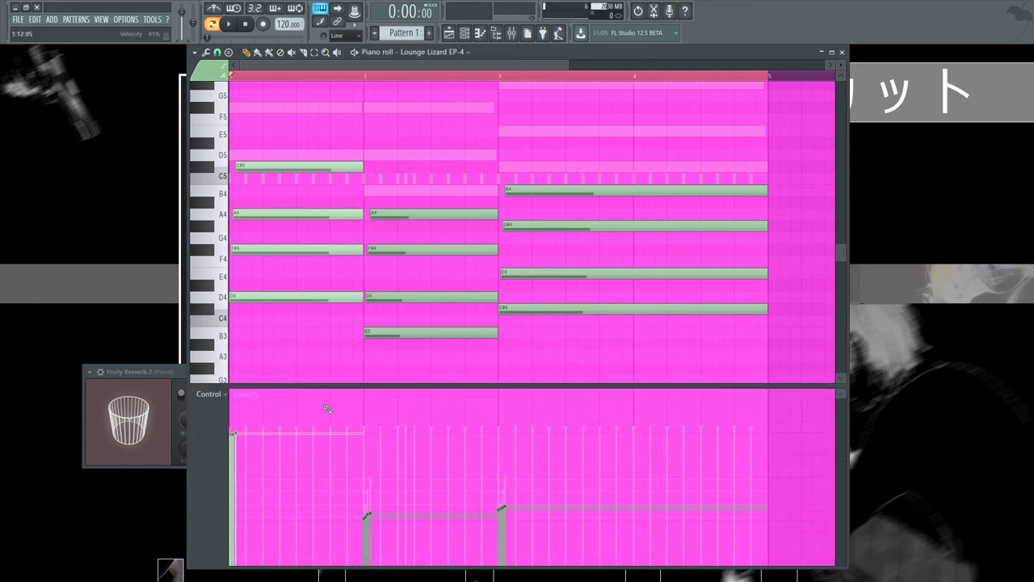
pyautogui.click(241, 512)
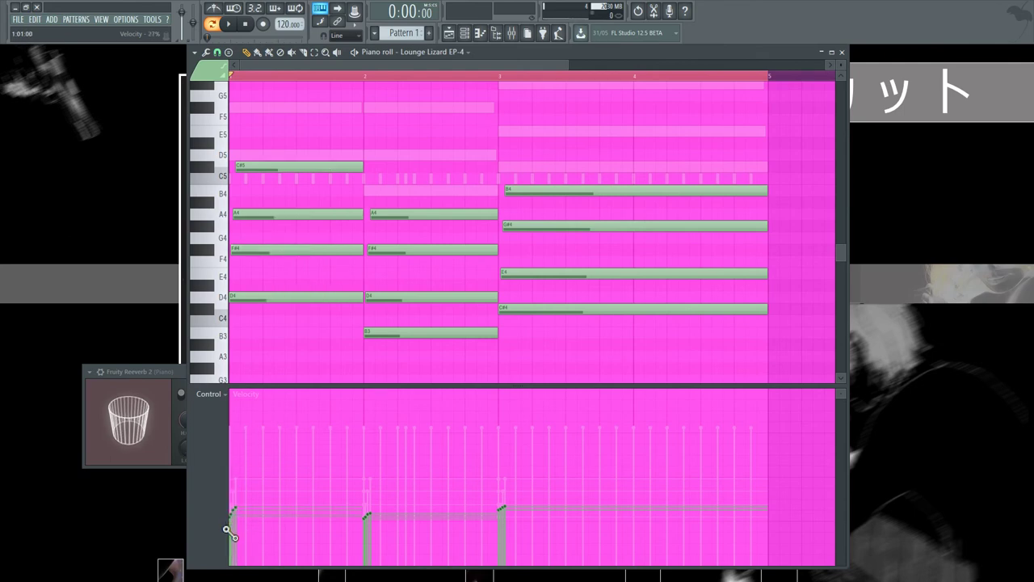
pyautogui.click(231, 518)
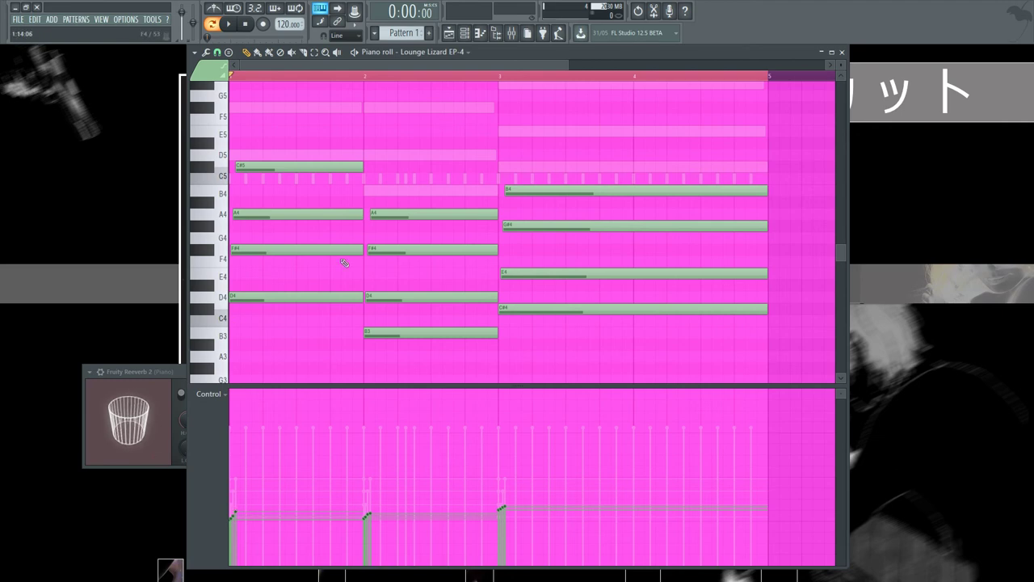
pyautogui.press('space')
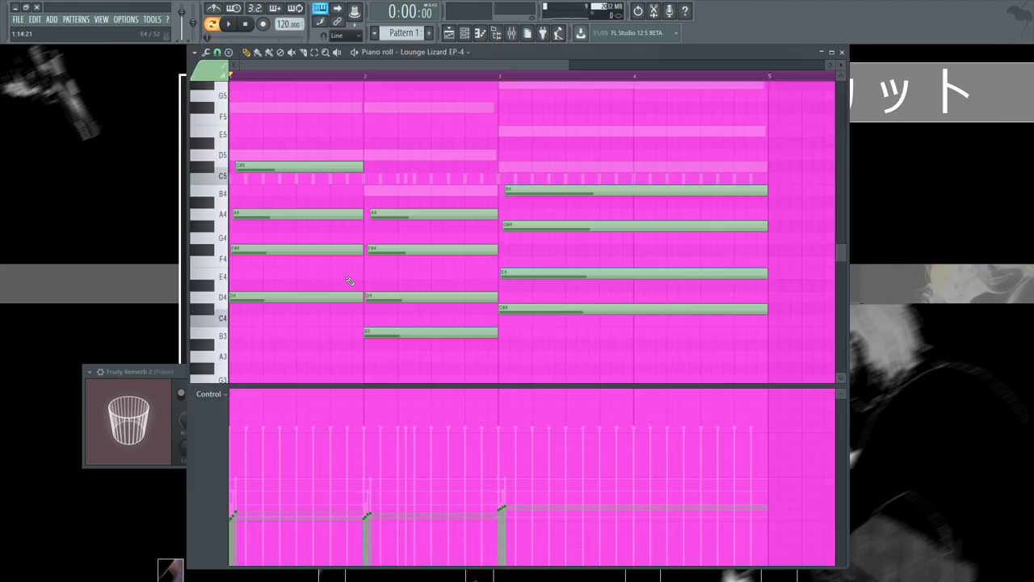
pyautogui.scroll(-1, 349, 281)
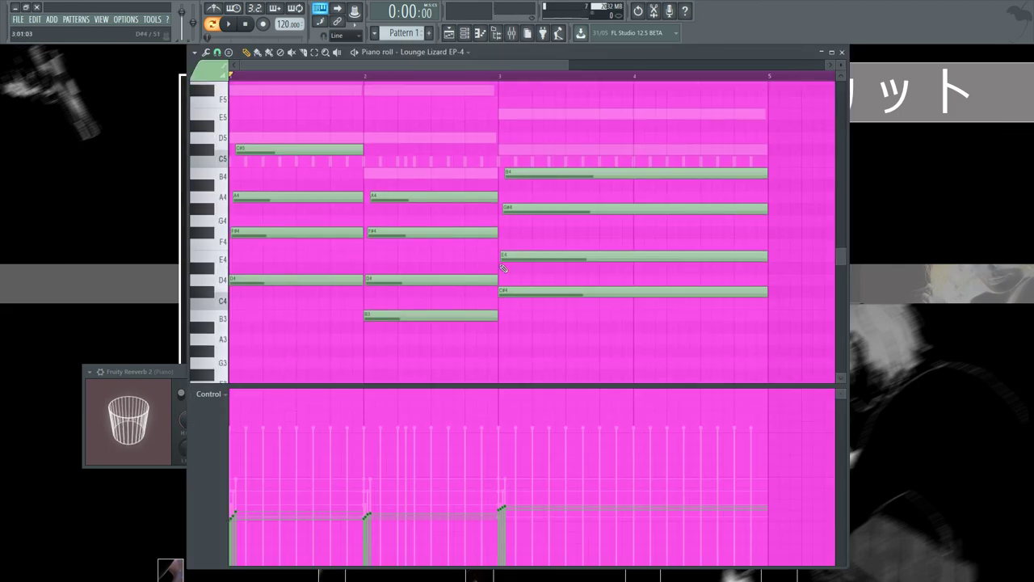
# Unmute the Pad channel in the Channel rack and play the pattern with the pad.
pyautogui.click(465, 33)
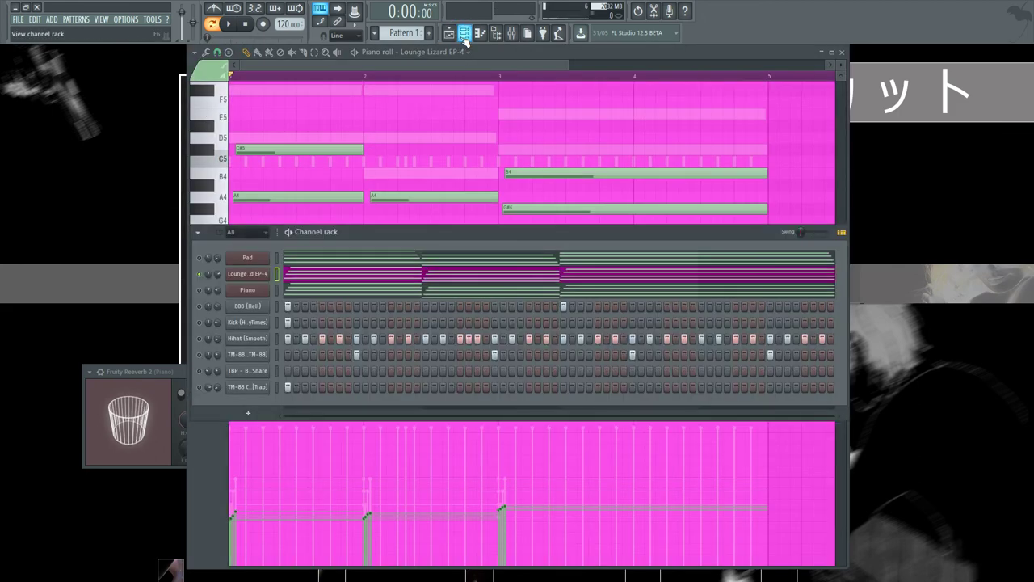
pyautogui.click(200, 258)
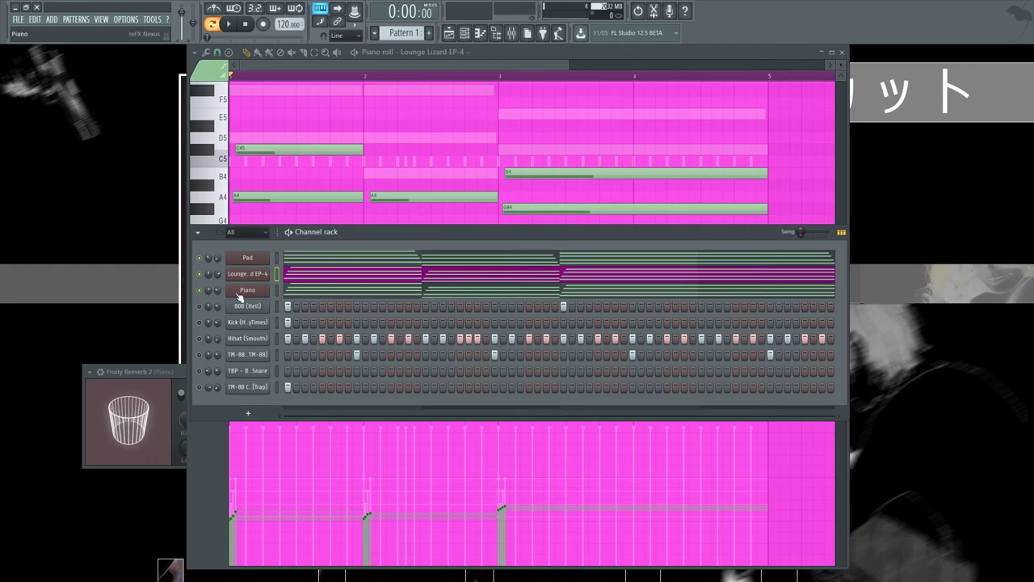
pyautogui.press('space')
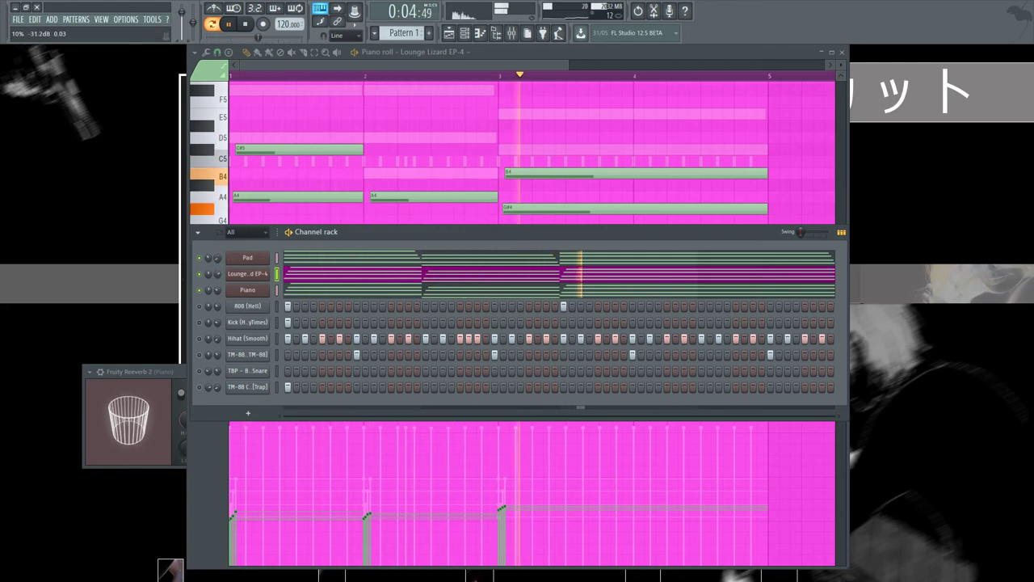
# Lower the Pad's Nexus filter cutoff from 64 to 61 and close the synth window.
pyautogui.click(247, 257)
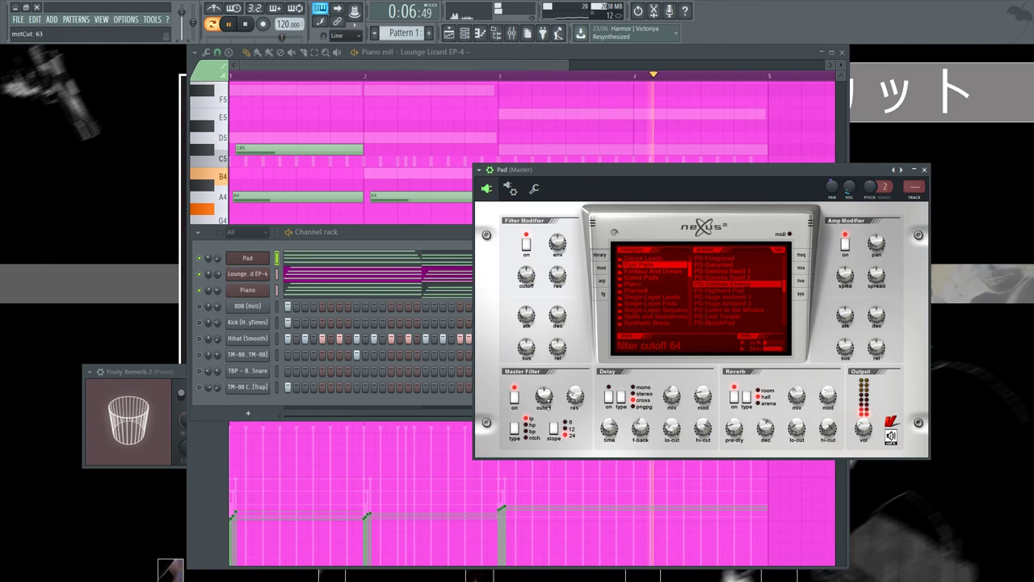
pyautogui.scroll(-3, 543, 396)
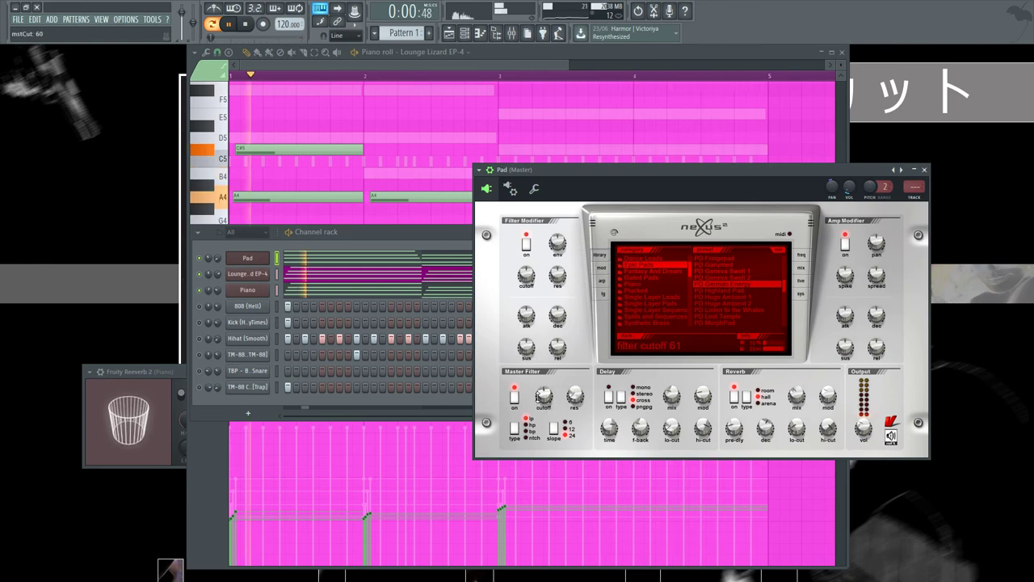
pyautogui.click(924, 170)
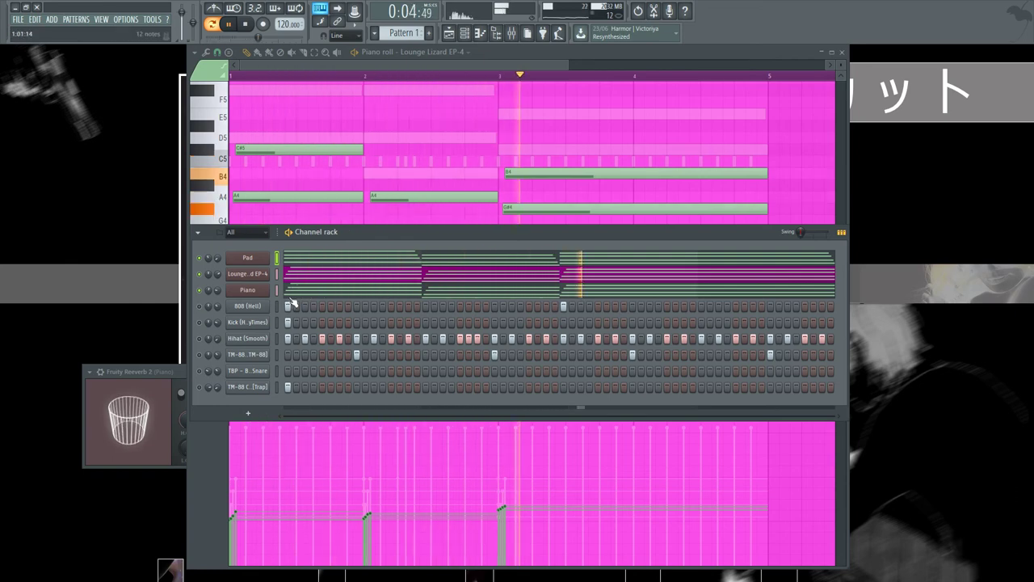
pyautogui.press('space')
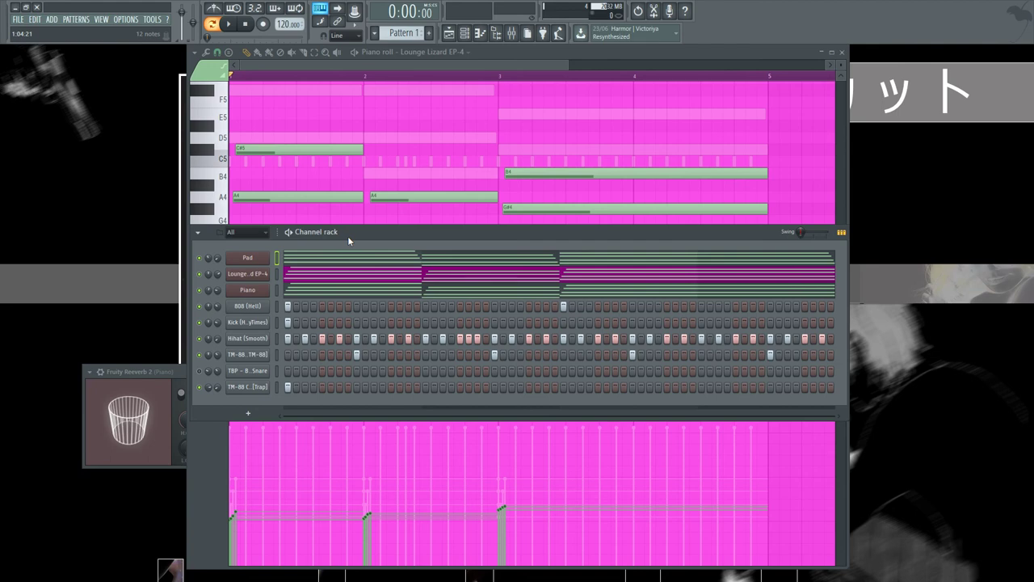
pyautogui.press('space')
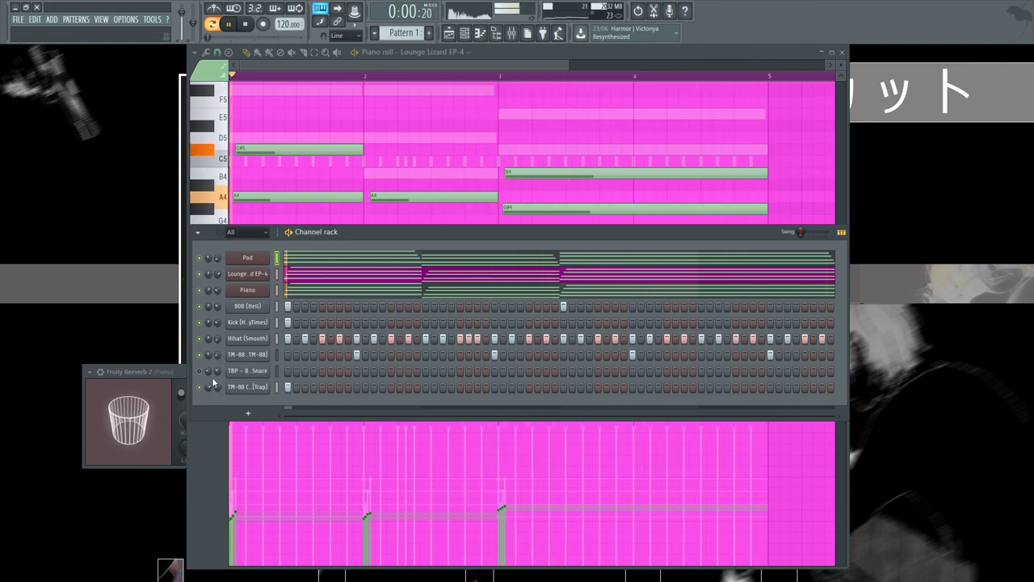
# Add Kick hits: one early, a run of three mid-pattern, one later; then stop playback.
pyautogui.click(339, 323)
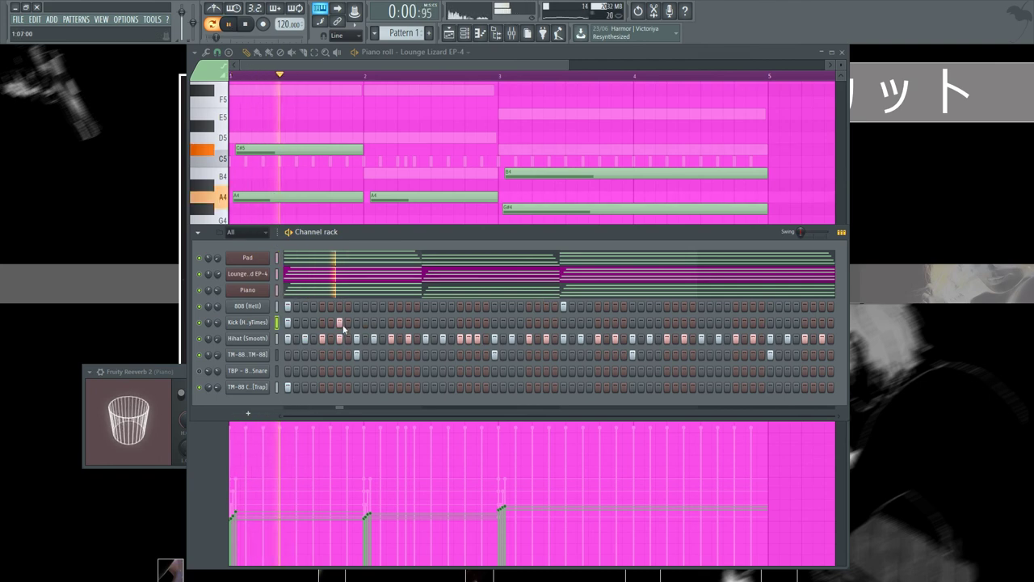
pyautogui.moveTo(459, 323); pyautogui.dragTo(477, 322)
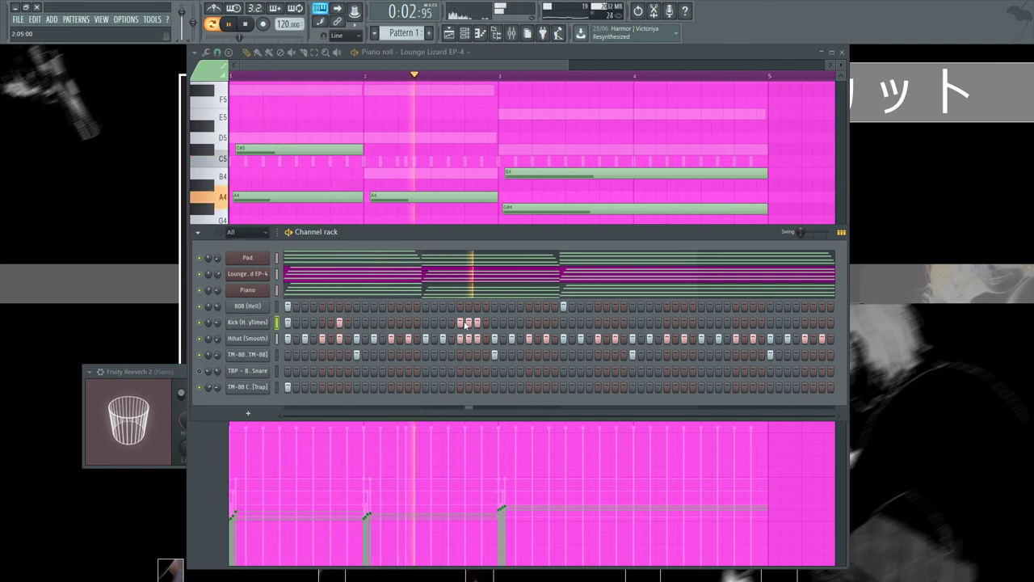
pyautogui.click(615, 322)
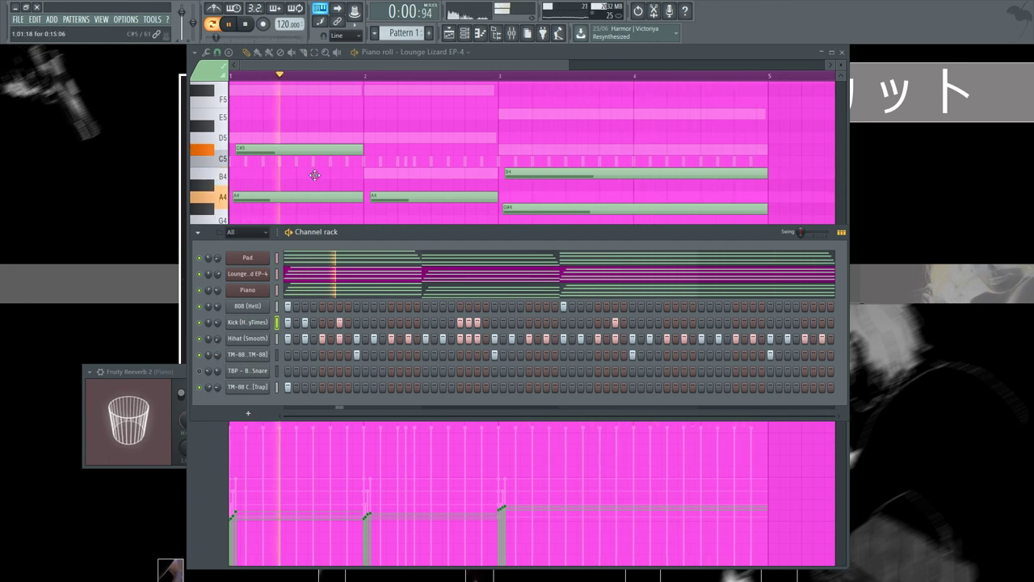
pyautogui.press('space')
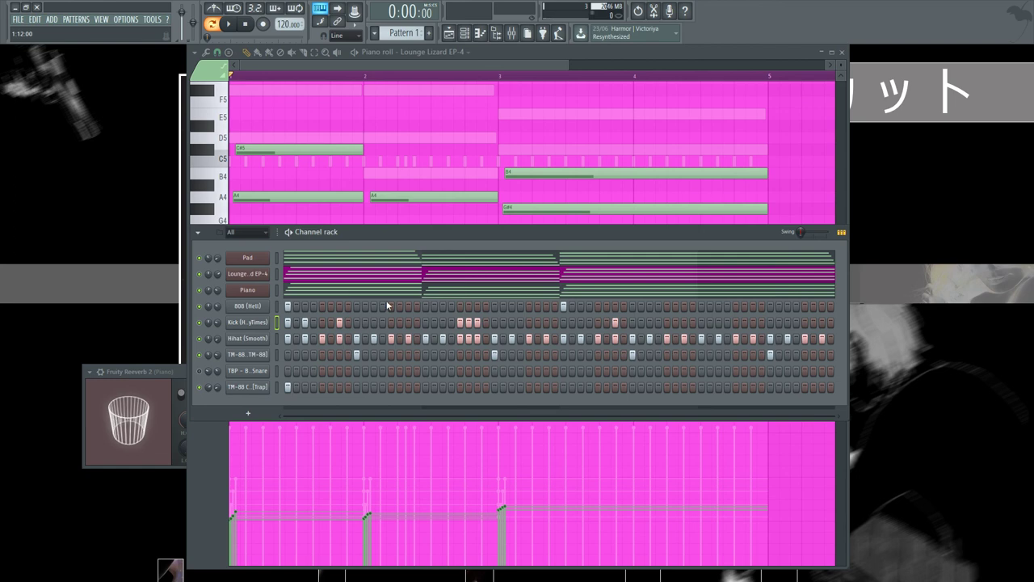
# Bring the Piano's Fruity Reeverb 2 window forward and close it.
pyautogui.click(179, 373)
pyautogui.click(340, 372)
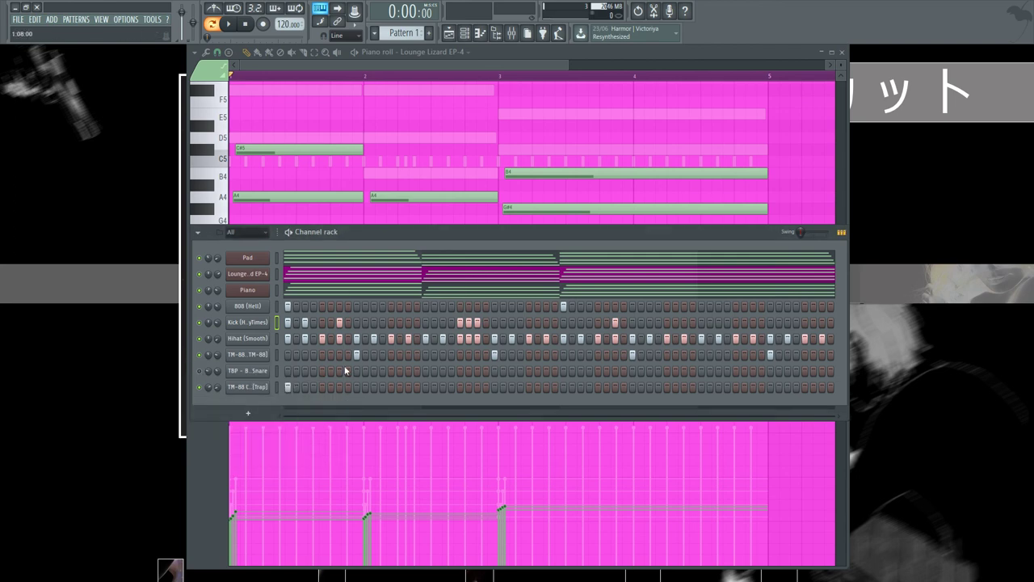